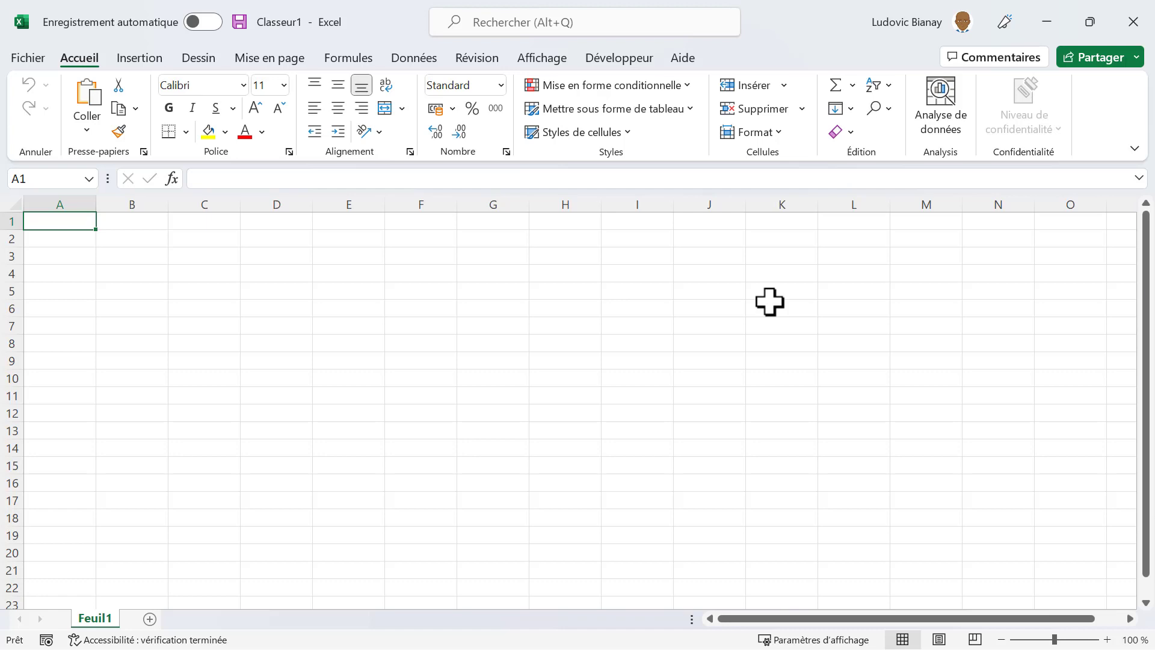
Enter the formula =12+3 in cell A1 and extend it by adding 5
type("=12+3")
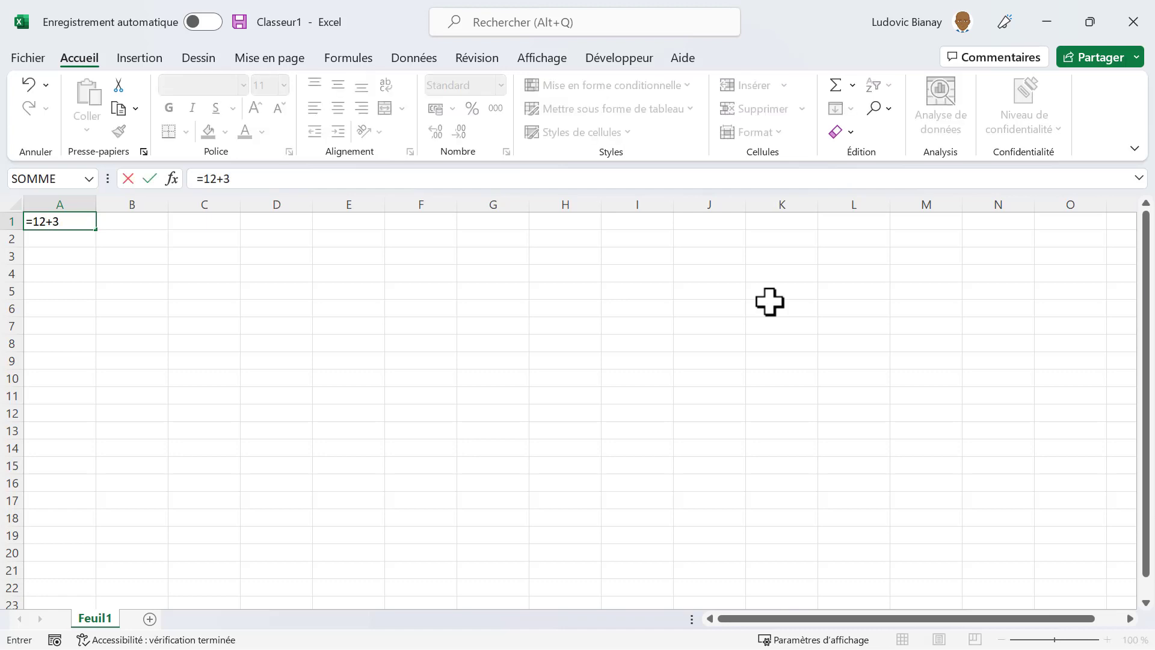
key("Return")
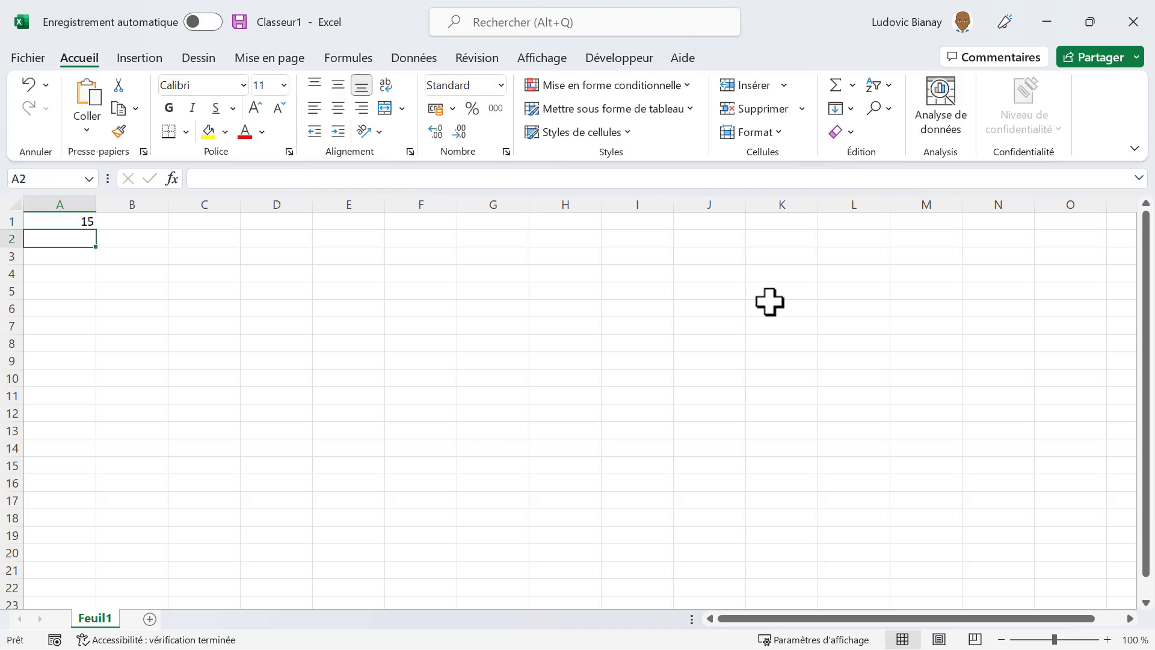
left_click(93, 224)
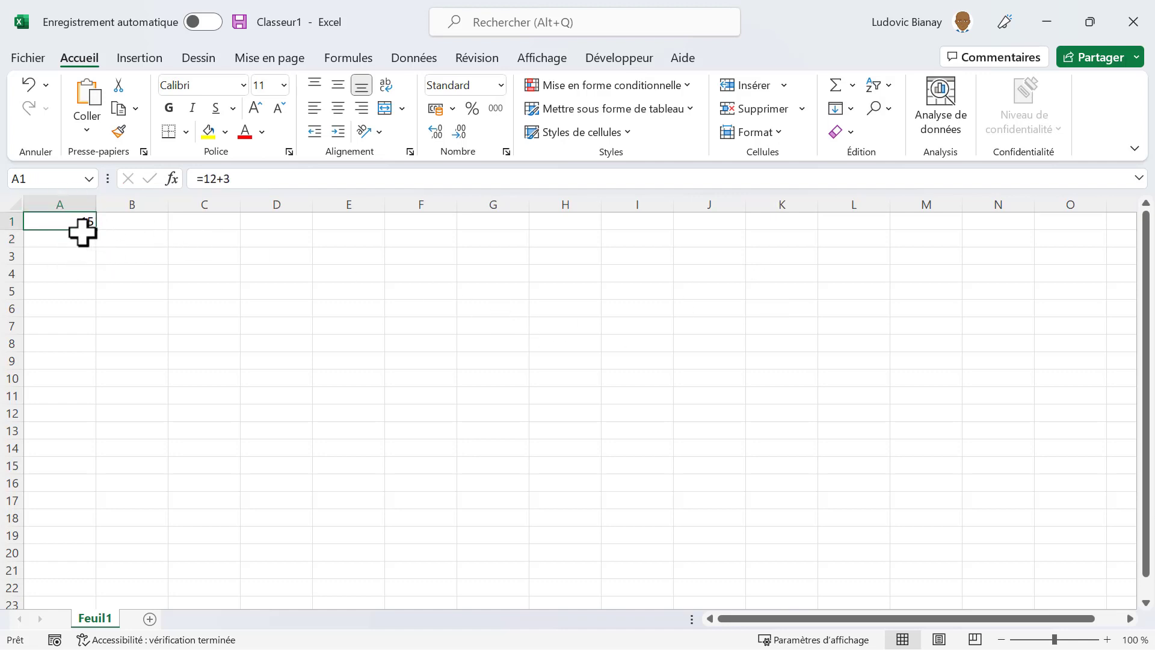
left_click(236, 180)
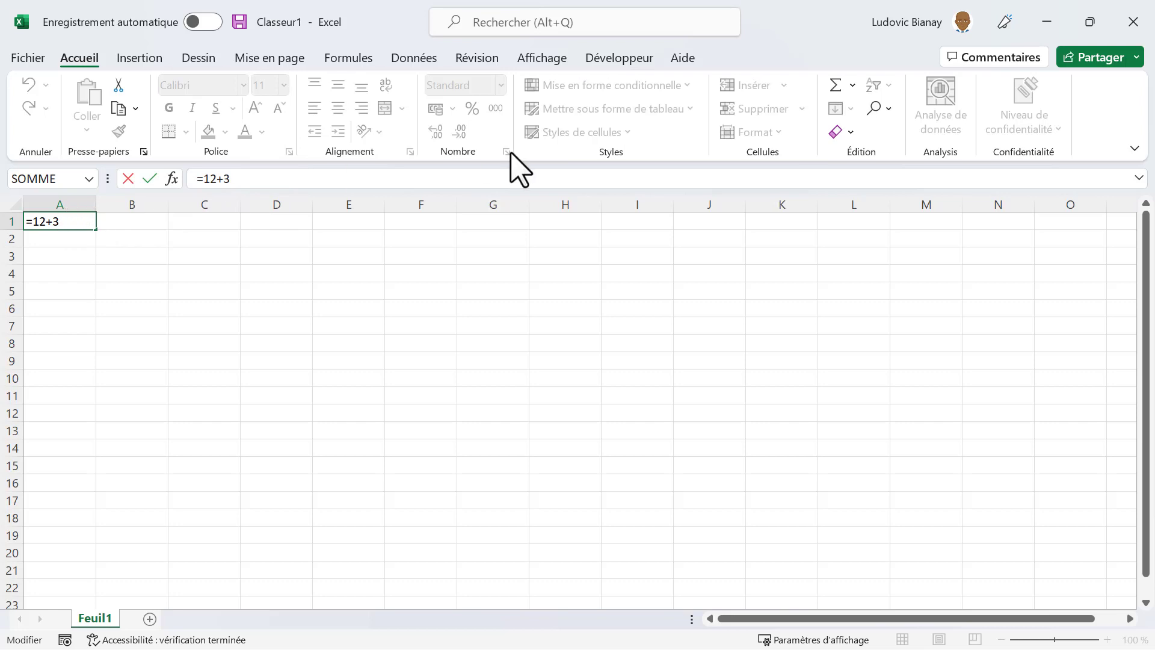
type("=5")
key("Return")
key("Return")
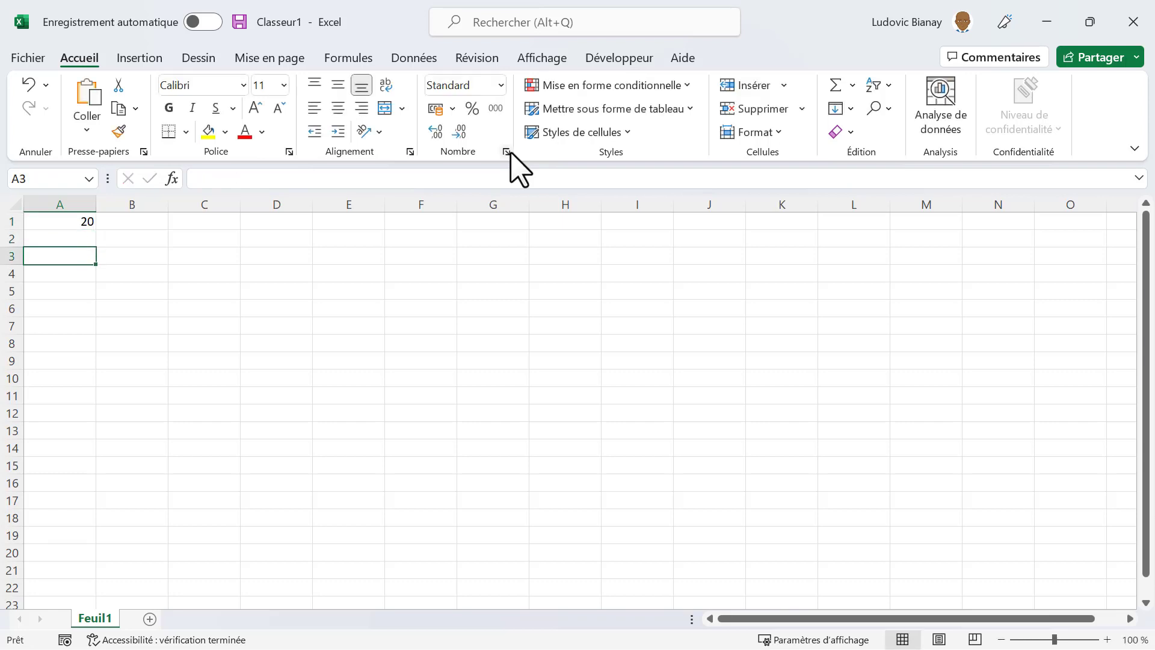
Enter the calculation +12+3 in cell A3 without a leading equals sign and reselect the cell to check its formula
type("+12+3")
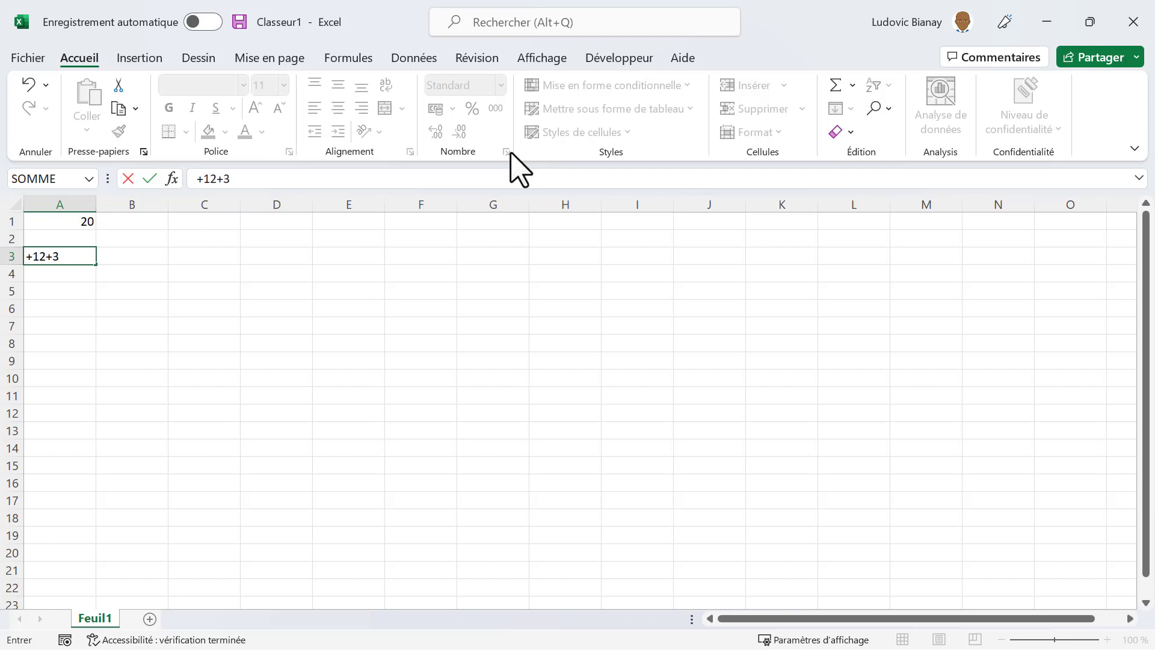
key("Return")
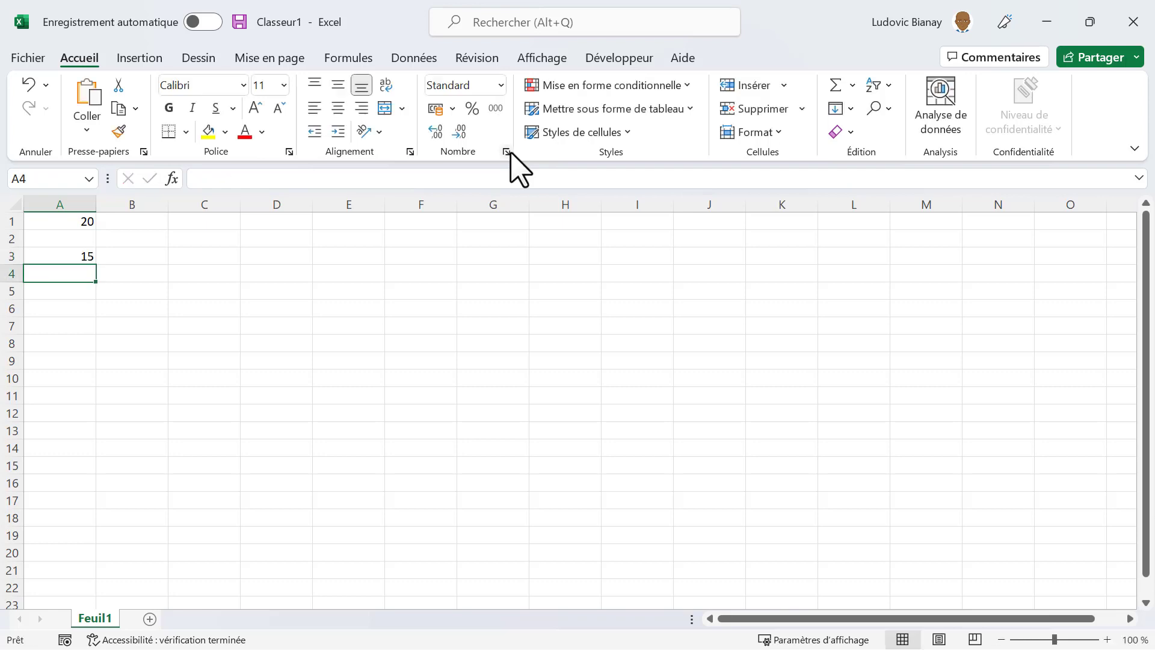
key("Up")
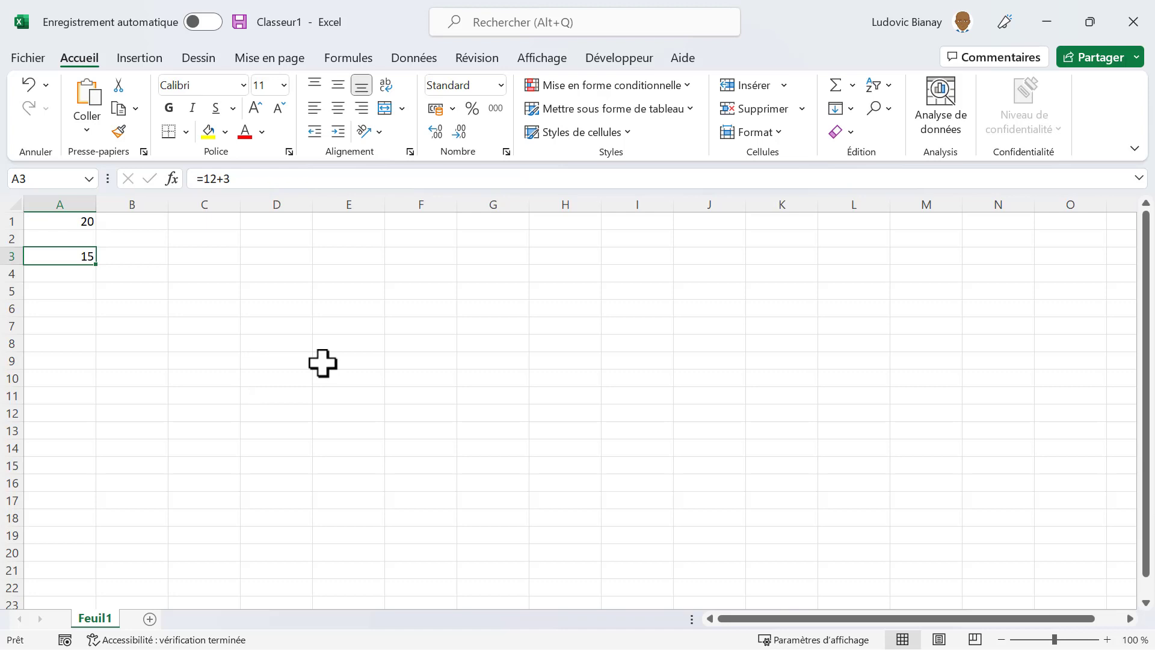
Enter the values 12 in cell D1 and 3 in cell D2
left_click(292, 222)
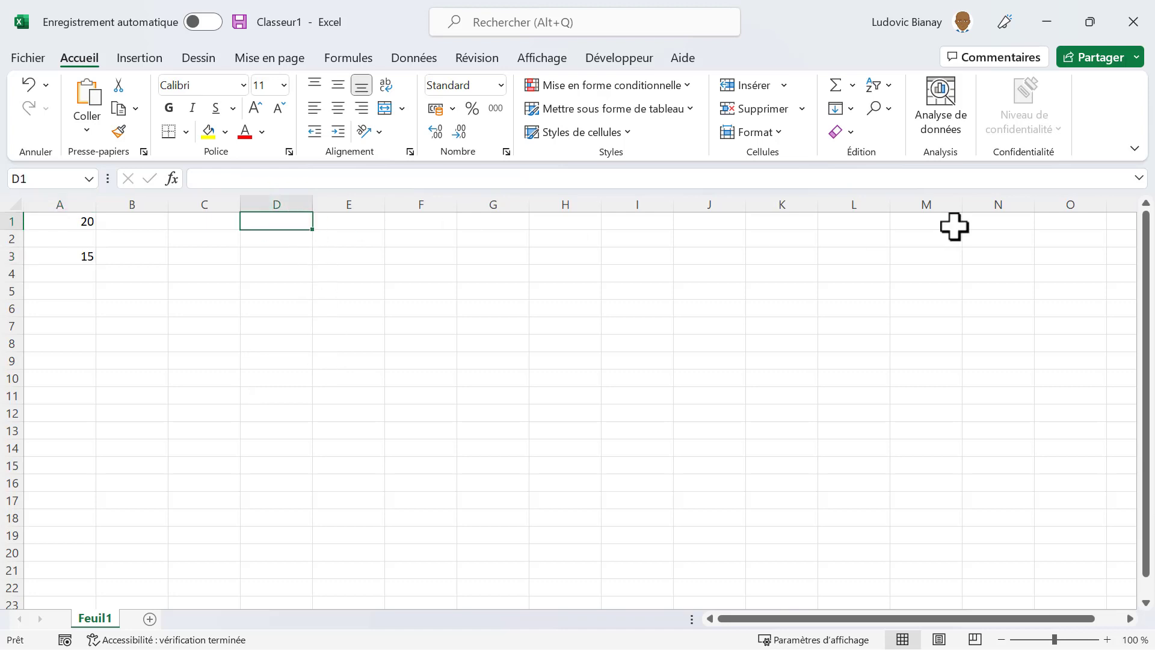
type("12")
key("Return")
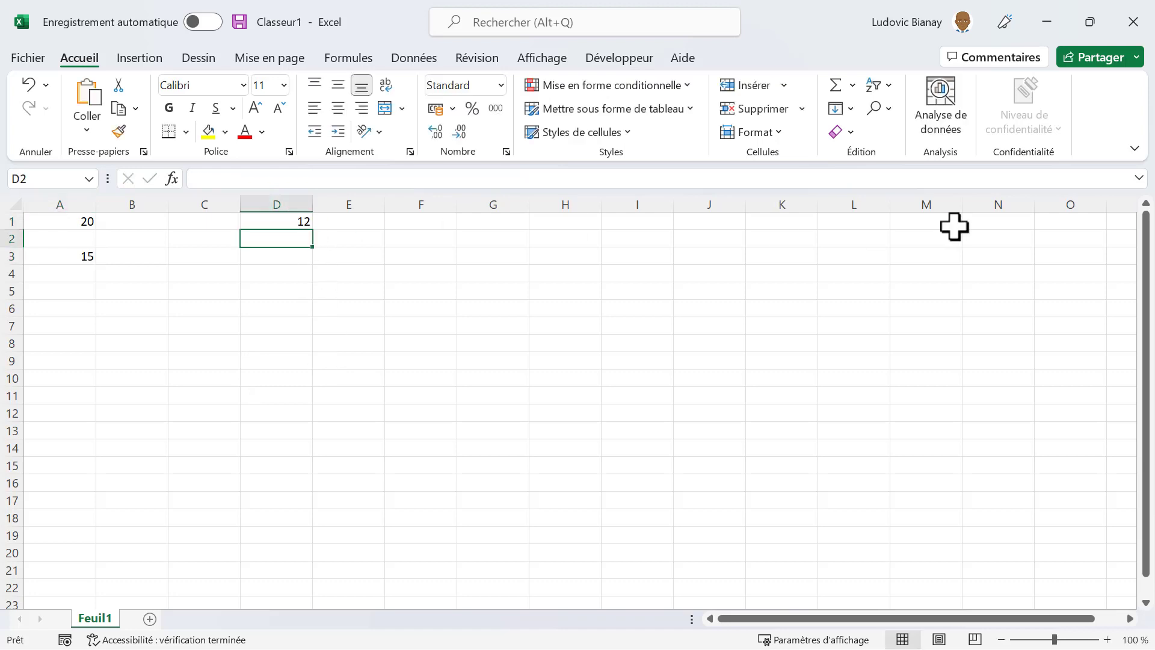
type("3")
key("Return")
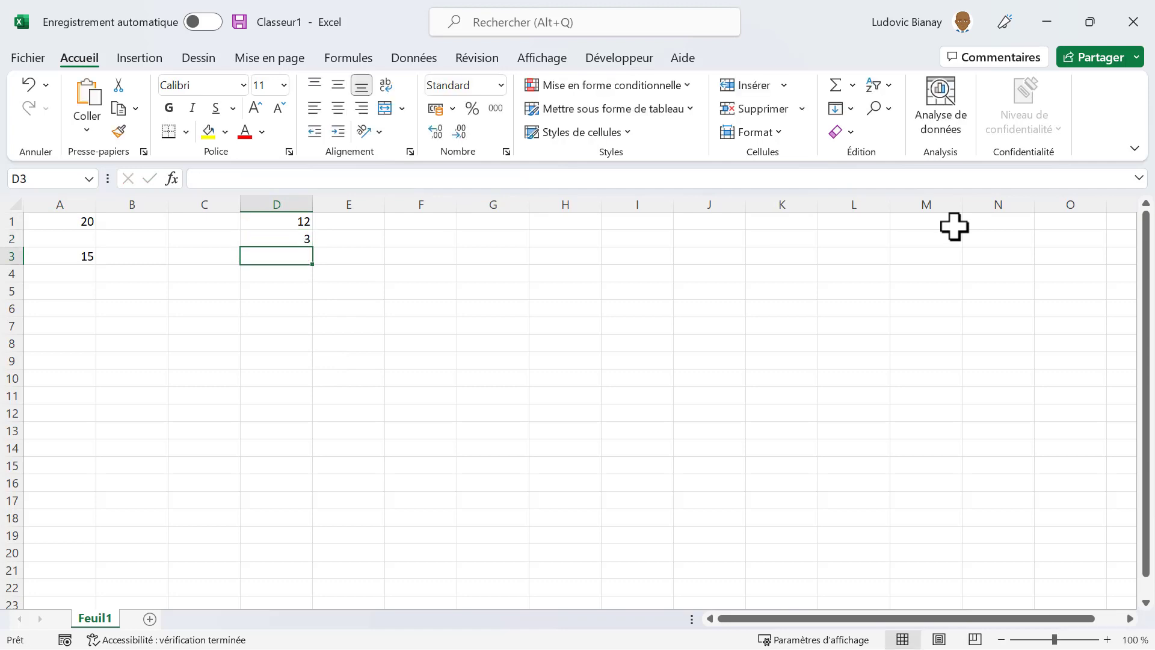
Add cells D1 and D2 in cell D4 with a formula that references both cells, =D1+D2
left_click(299, 273)
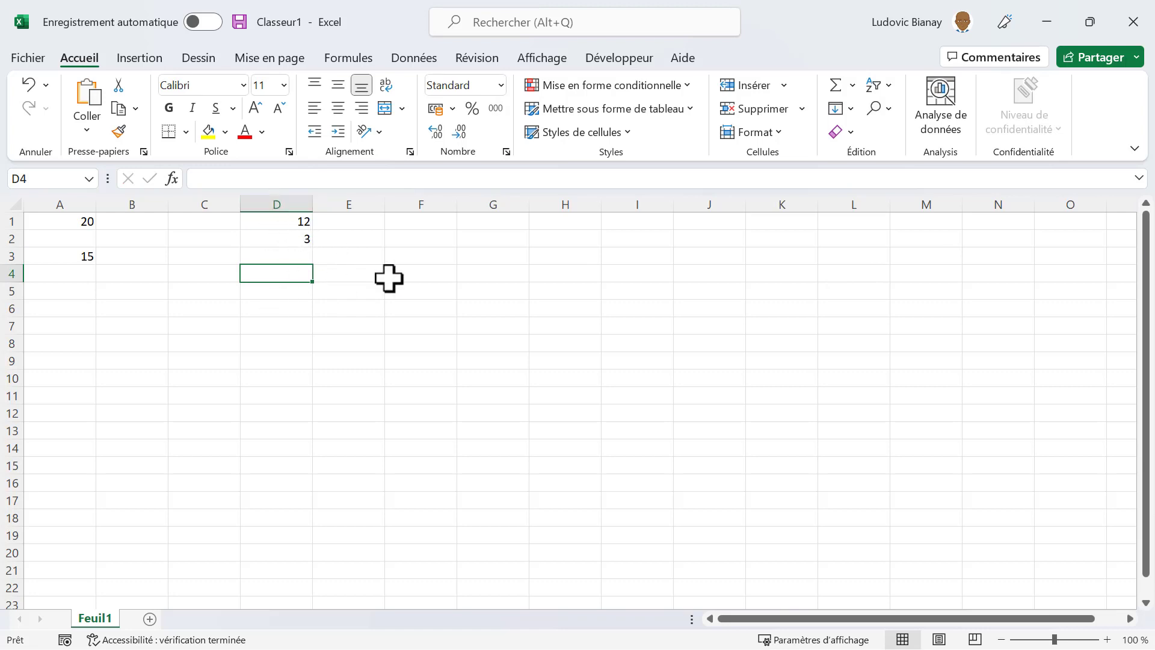
type("=")
left_click(287, 222)
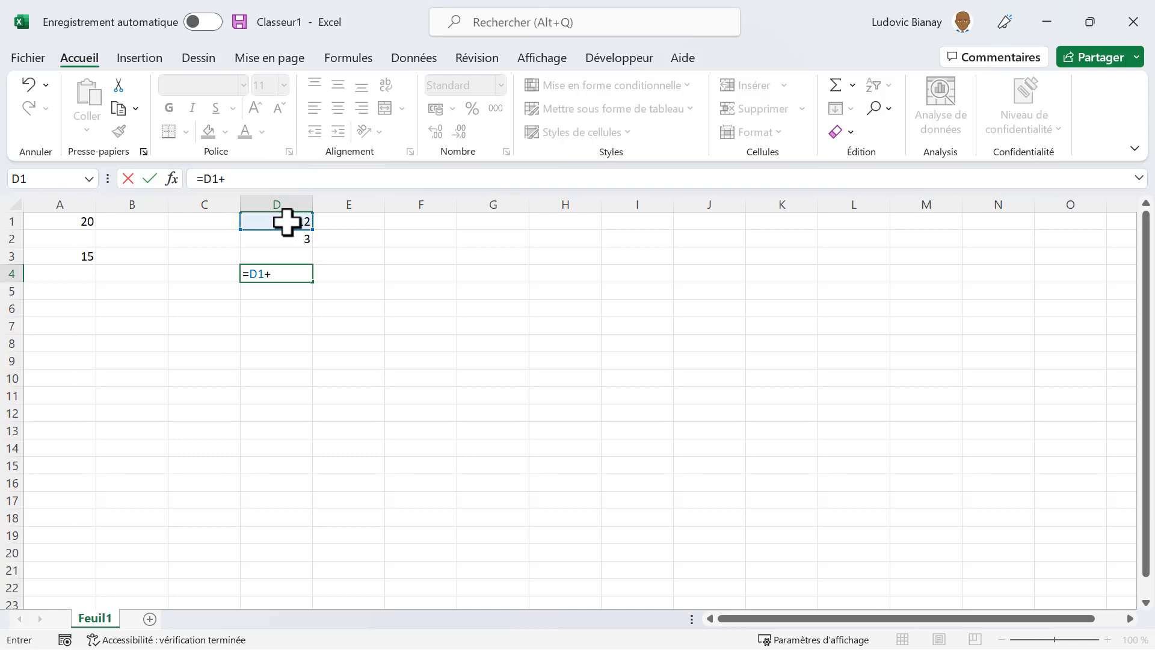
type("+")
left_click(287, 238)
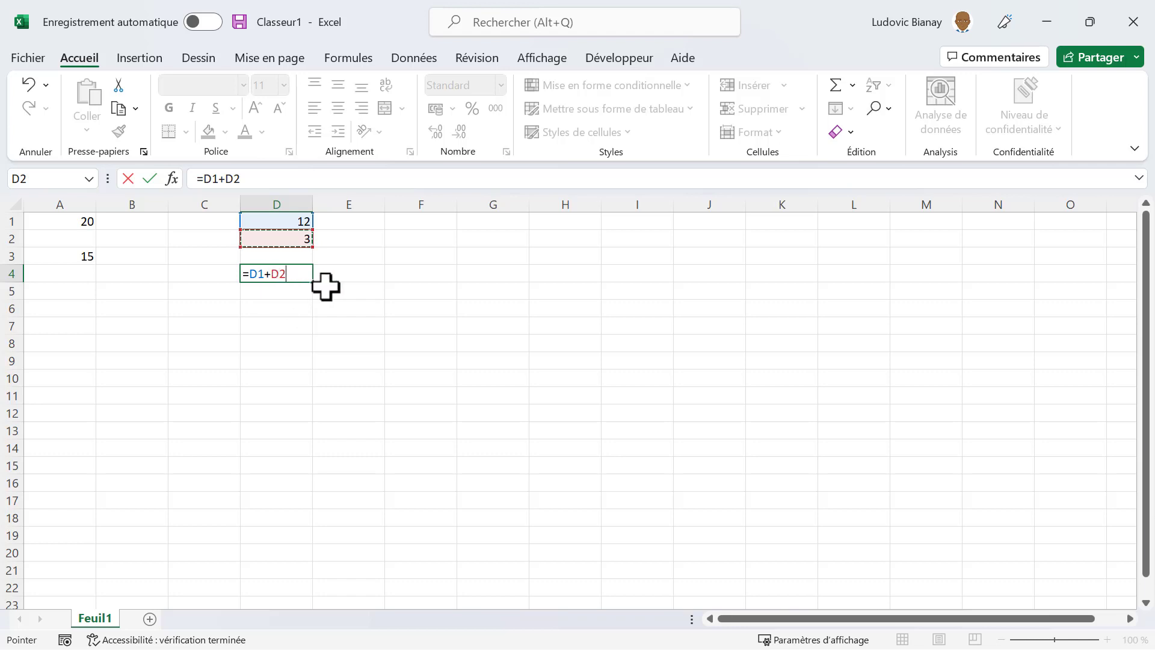
key("Return")
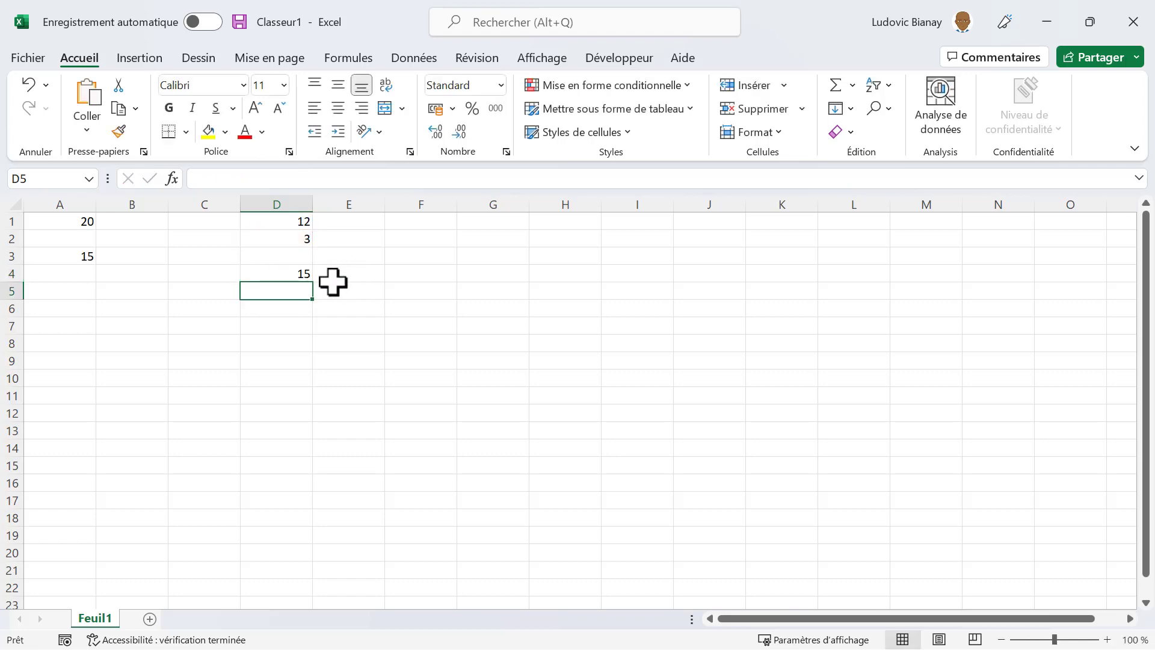
Change the value of cell D1 to 100
left_click(289, 273)
left_click(294, 224)
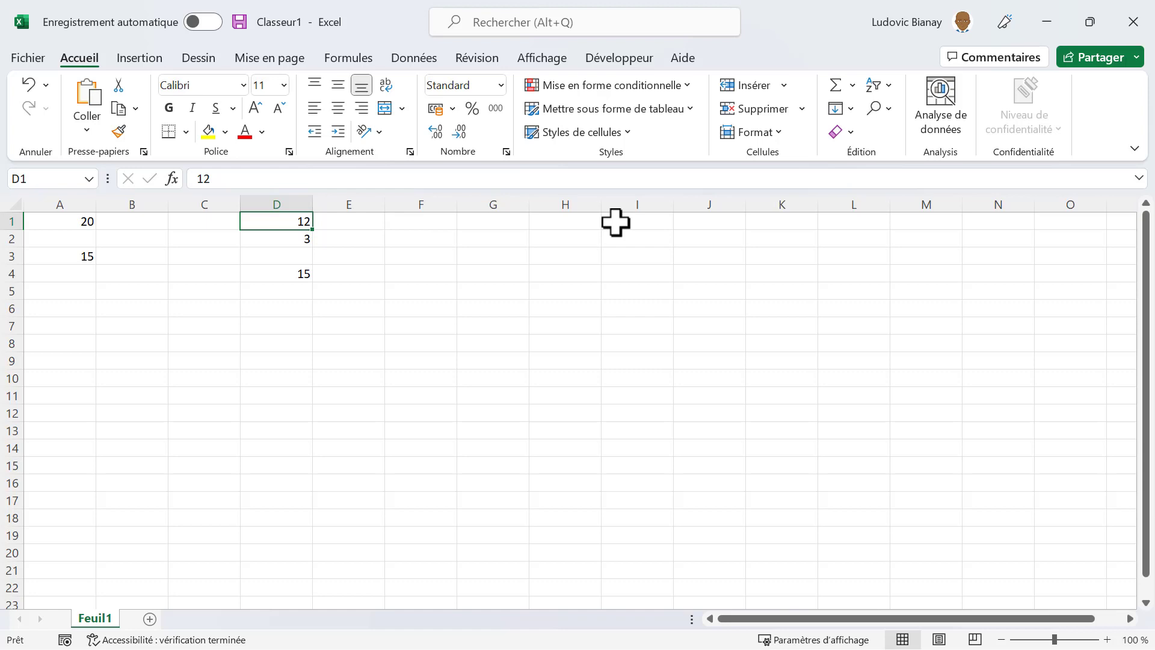
type("1")
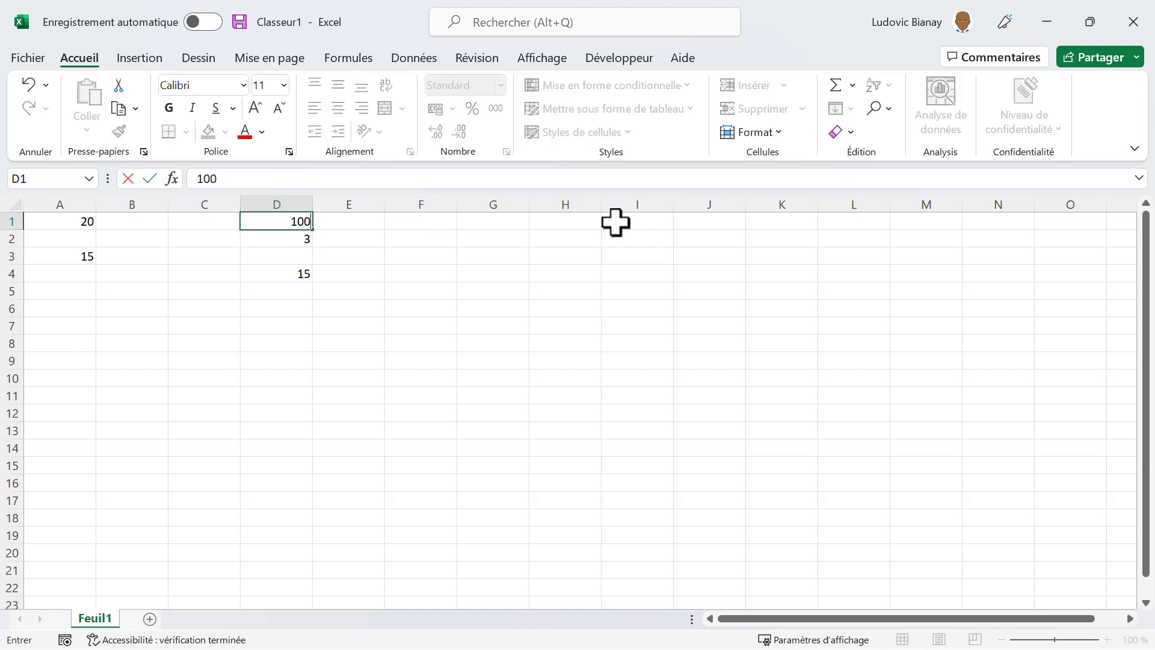
key("Return")
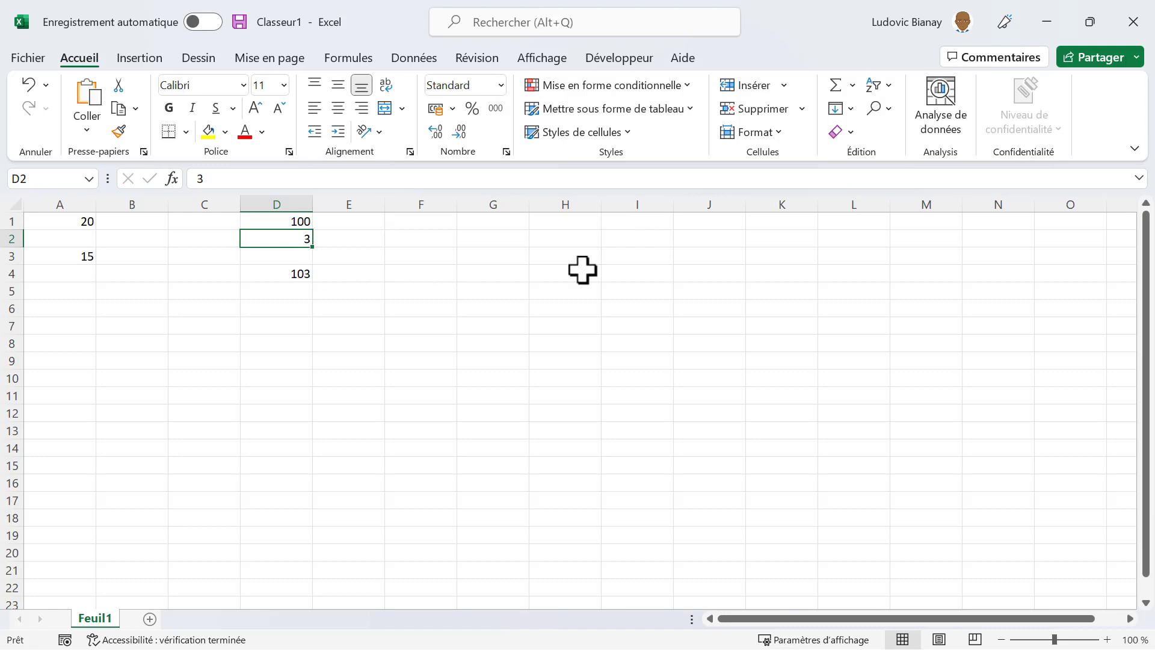
Replace the addition formula in cell D4 with the automatic MOYENNE function over the range D1:D2
left_click(302, 281)
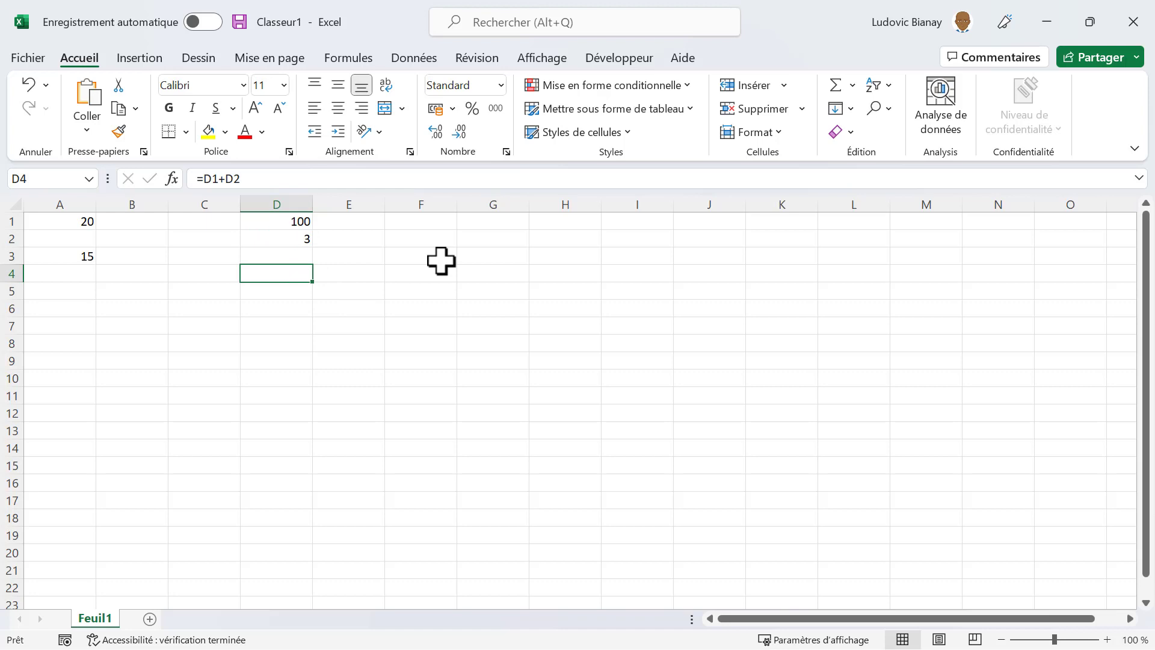
key("Right")
key("Right")
left_click(291, 273)
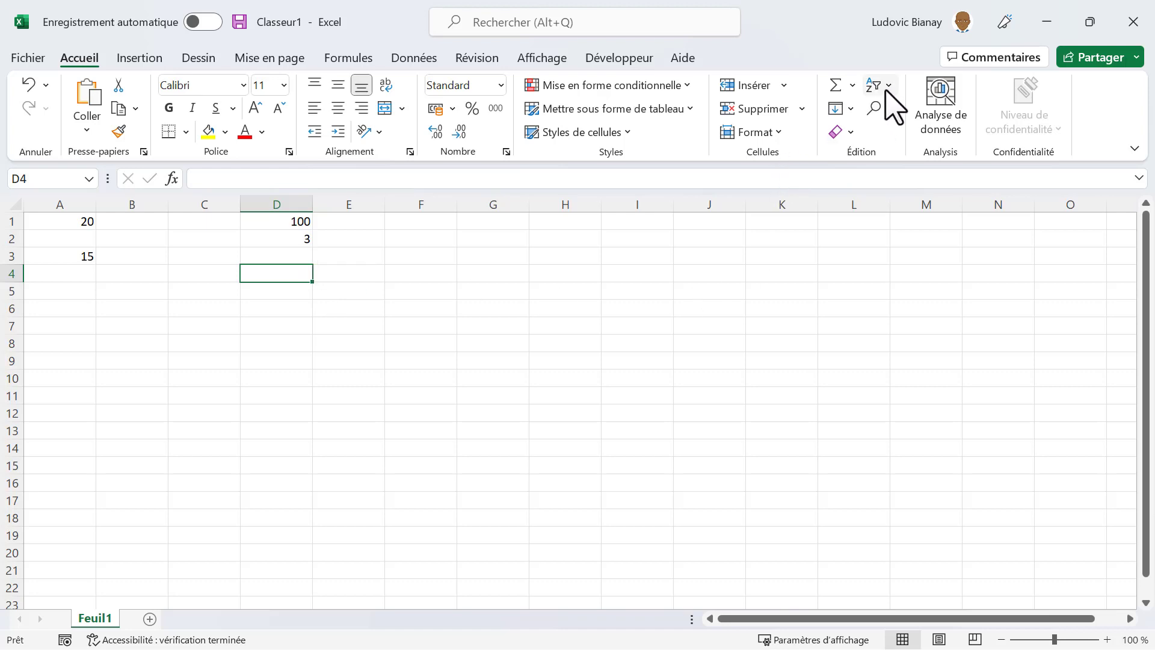
left_click(853, 87)
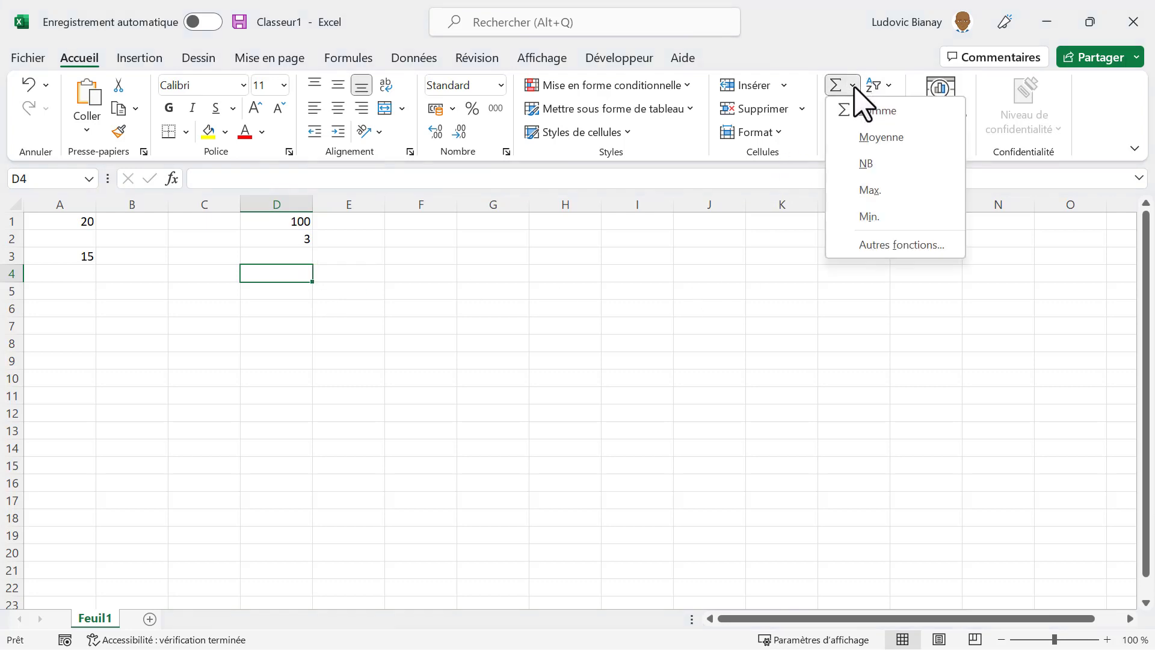
left_click(883, 137)
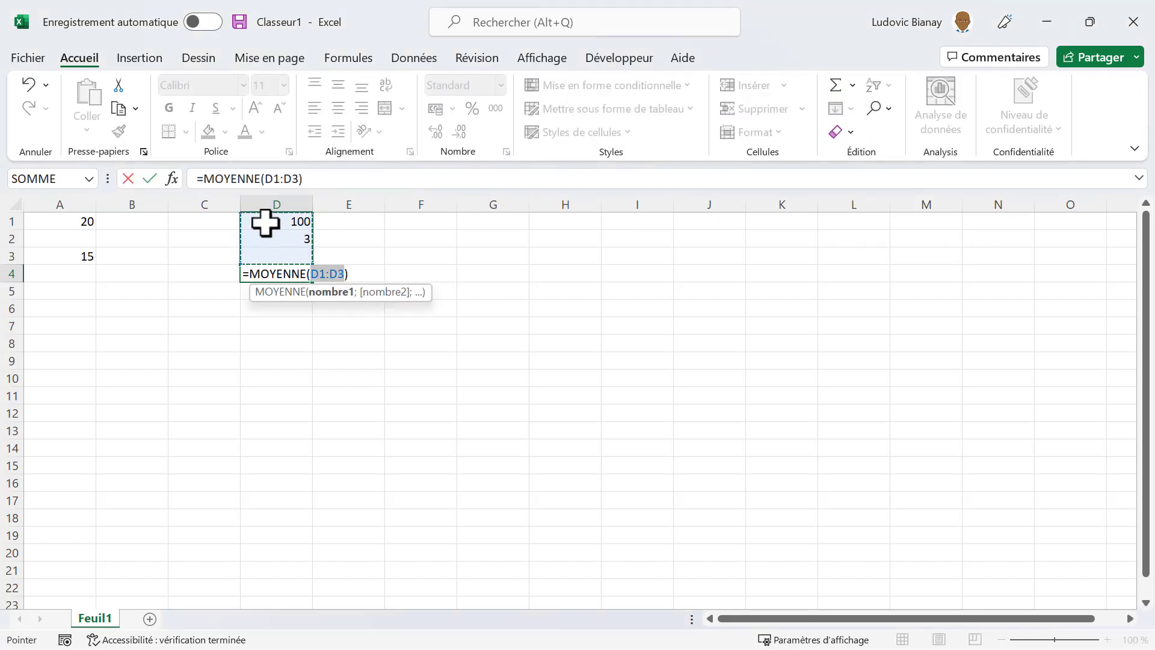
left_click_drag(265, 223, 291, 236)
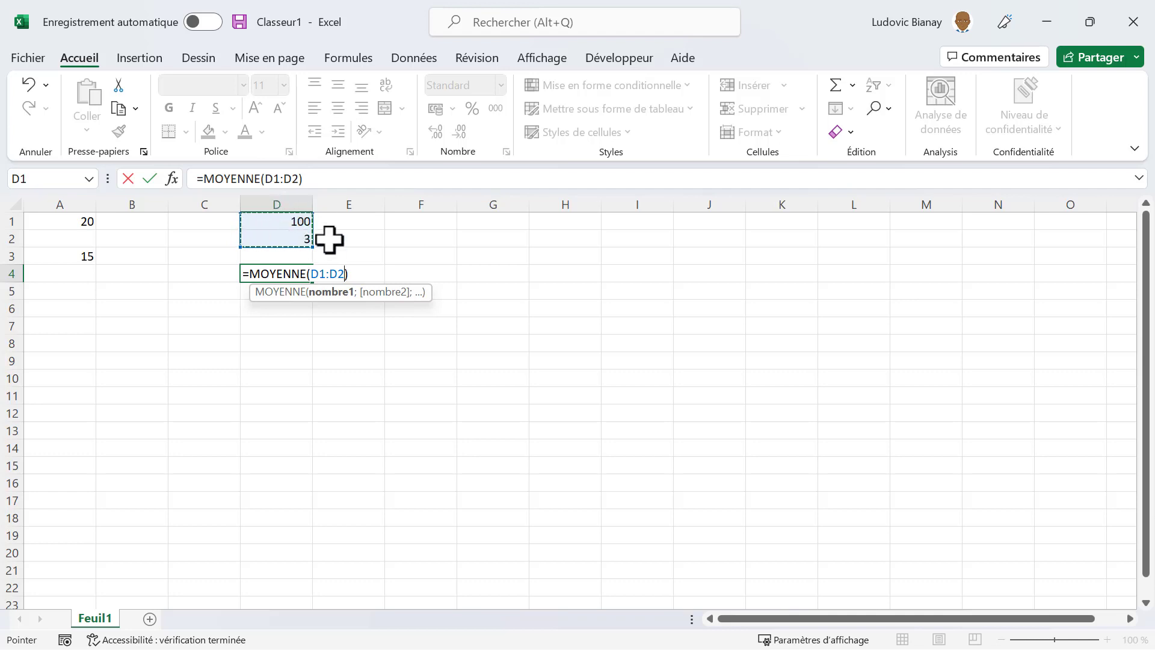
key("Return")
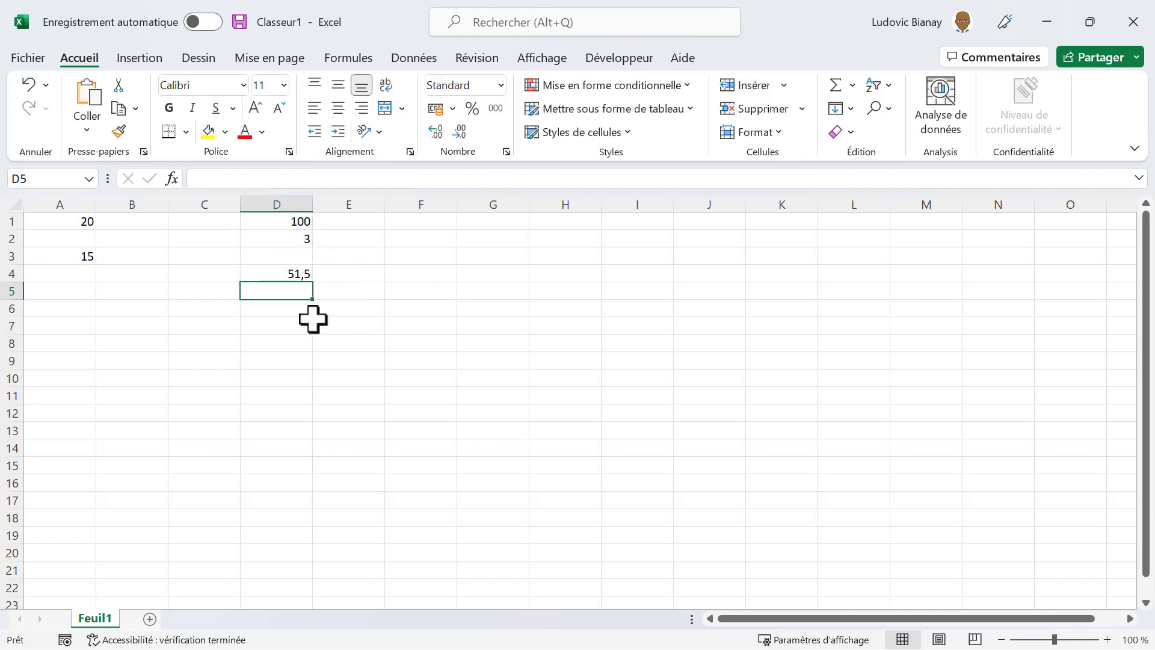
Clear cell D4 and start inserting the MOYENNE function there from the category of recently used functions (Les dernières utilisées)
left_click(295, 276)
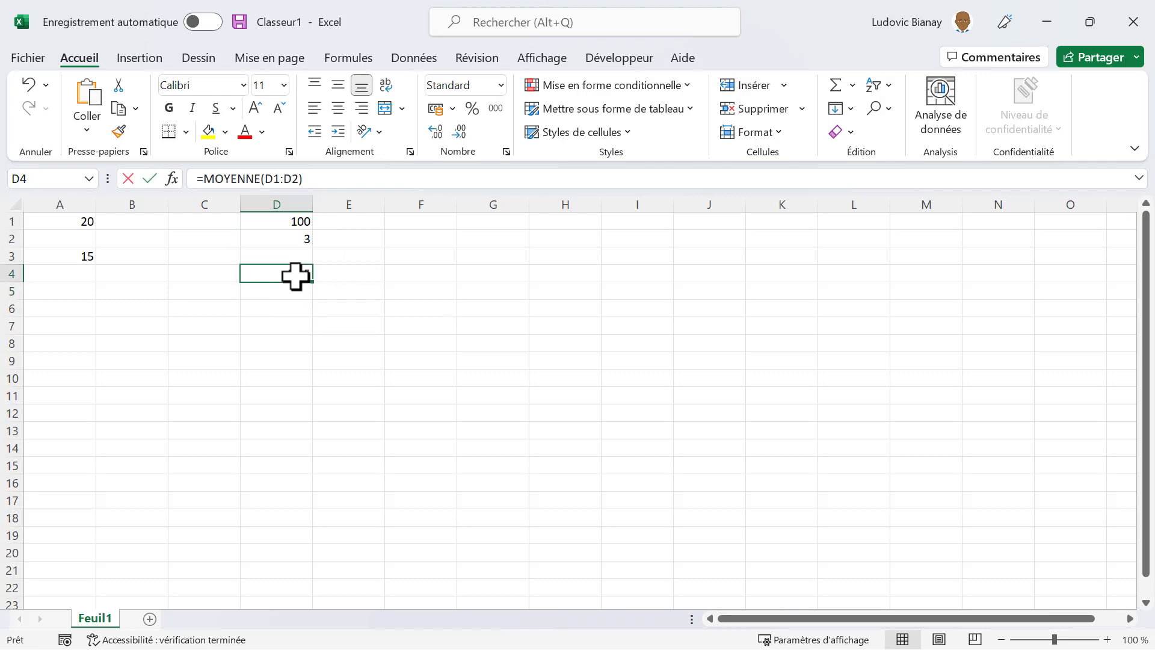
key("Delete")
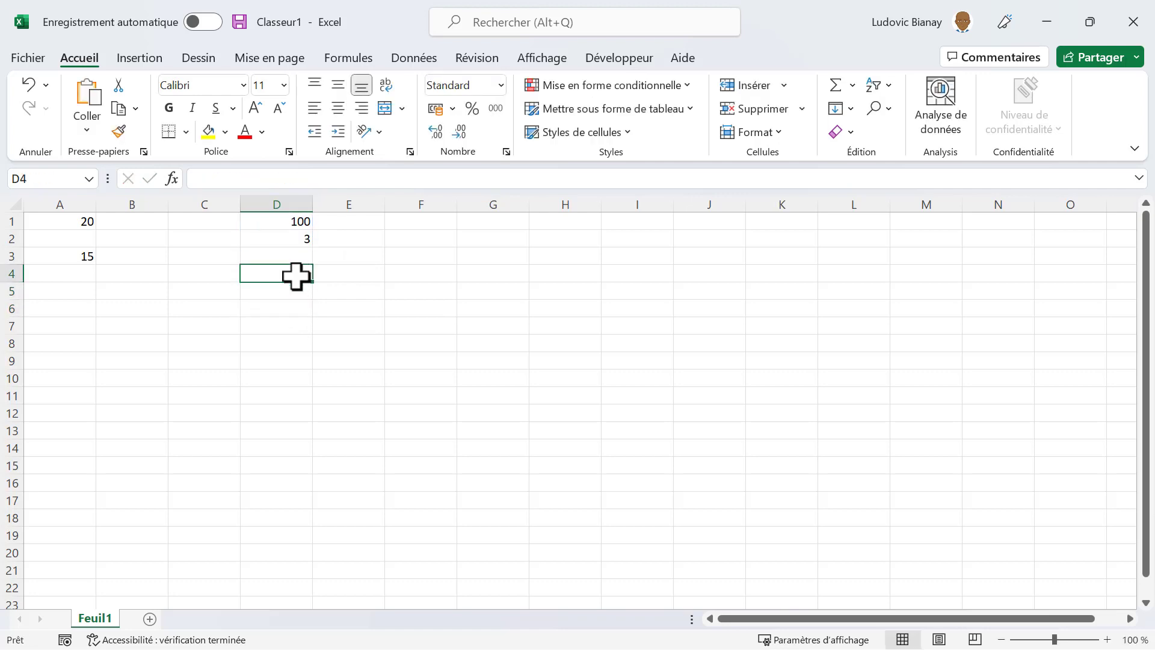
left_click(172, 179)
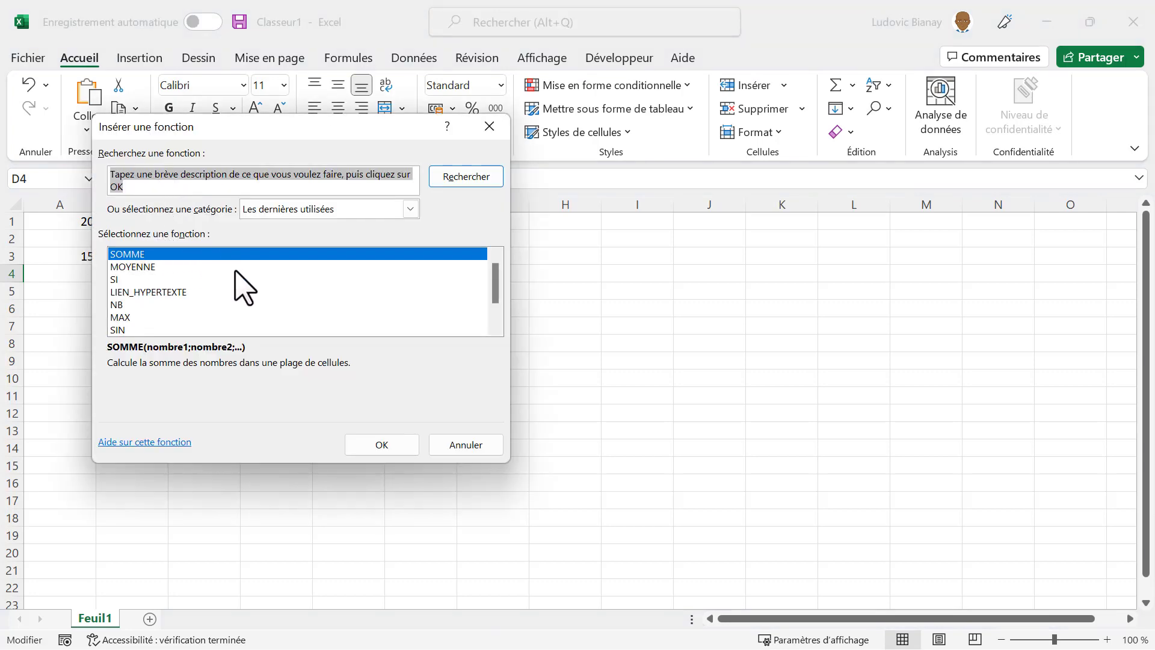
left_click(275, 210)
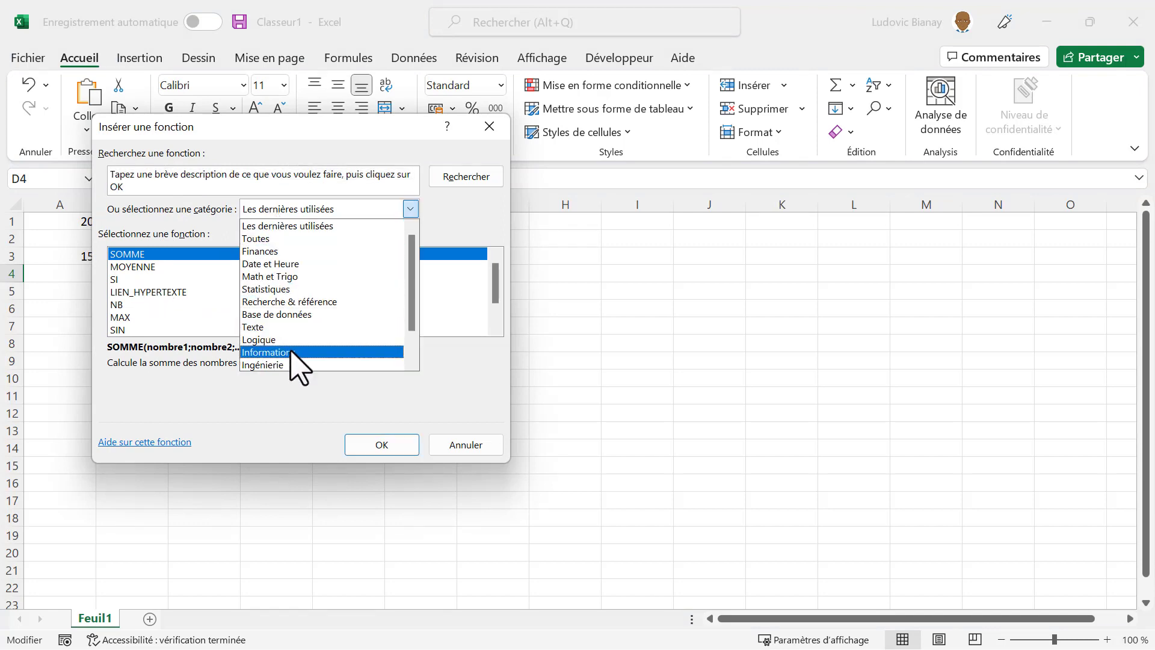
scroll(291, 361, "down", 1)
scroll(295, 310, "up", 1)
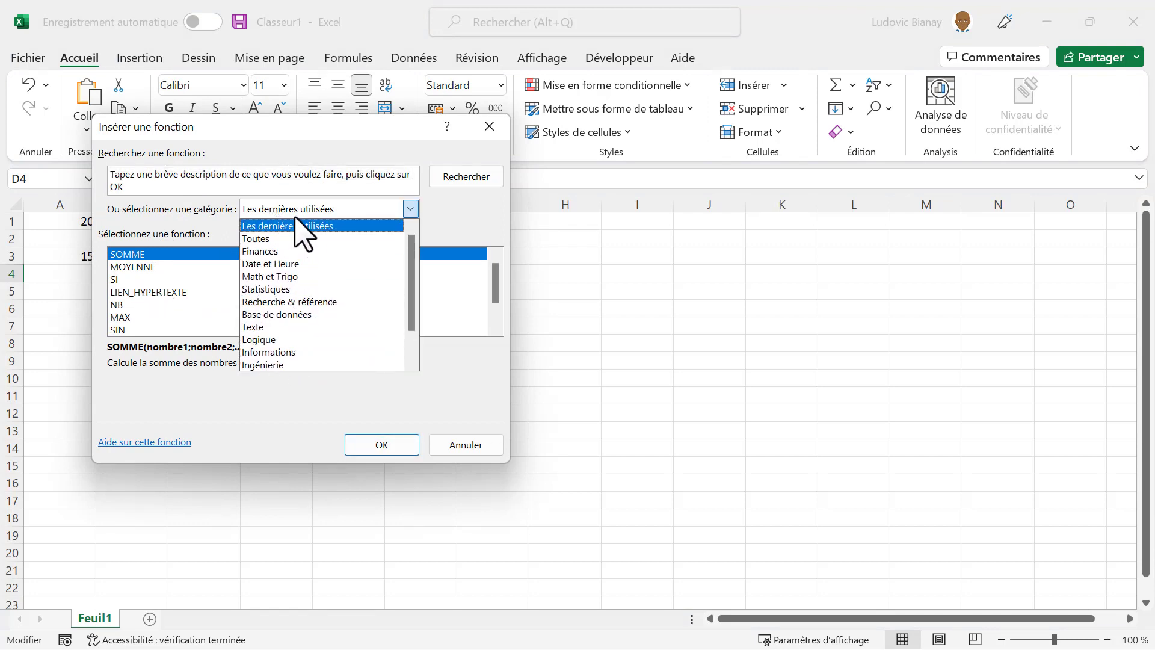
left_click(287, 238)
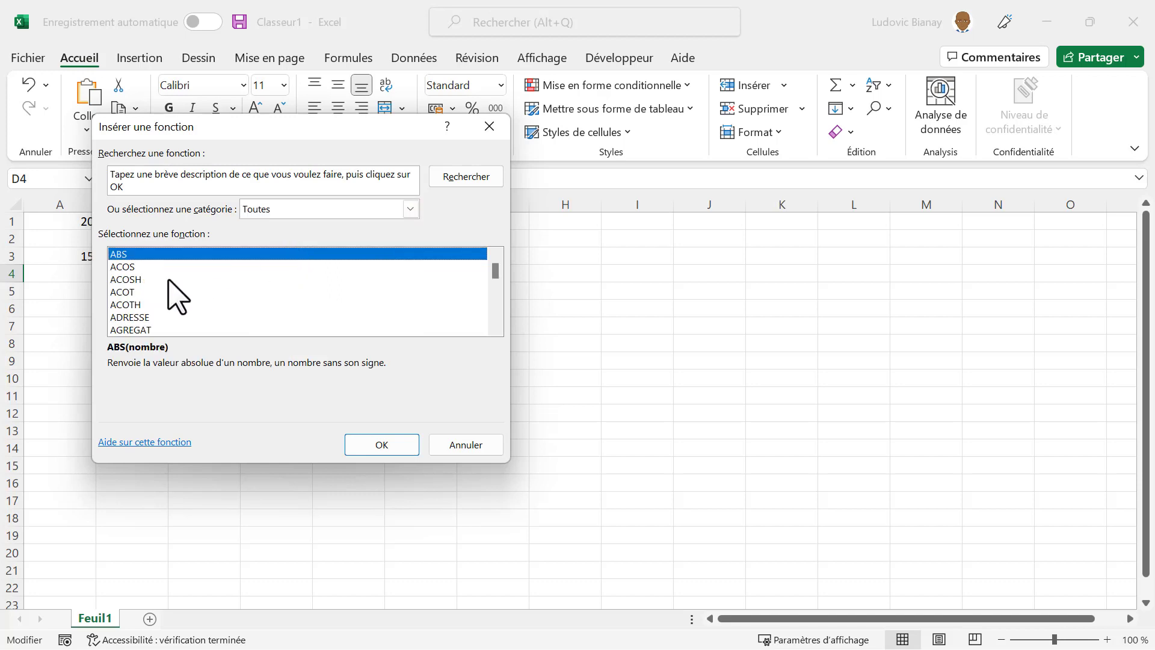
left_click(356, 205)
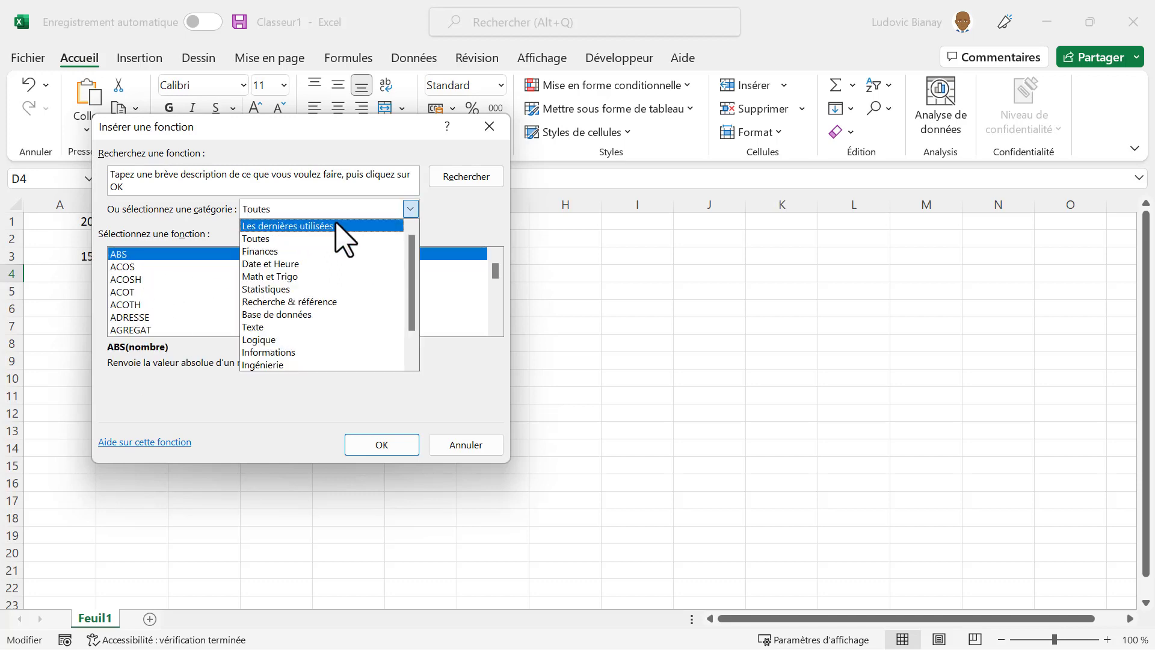
left_click(330, 225)
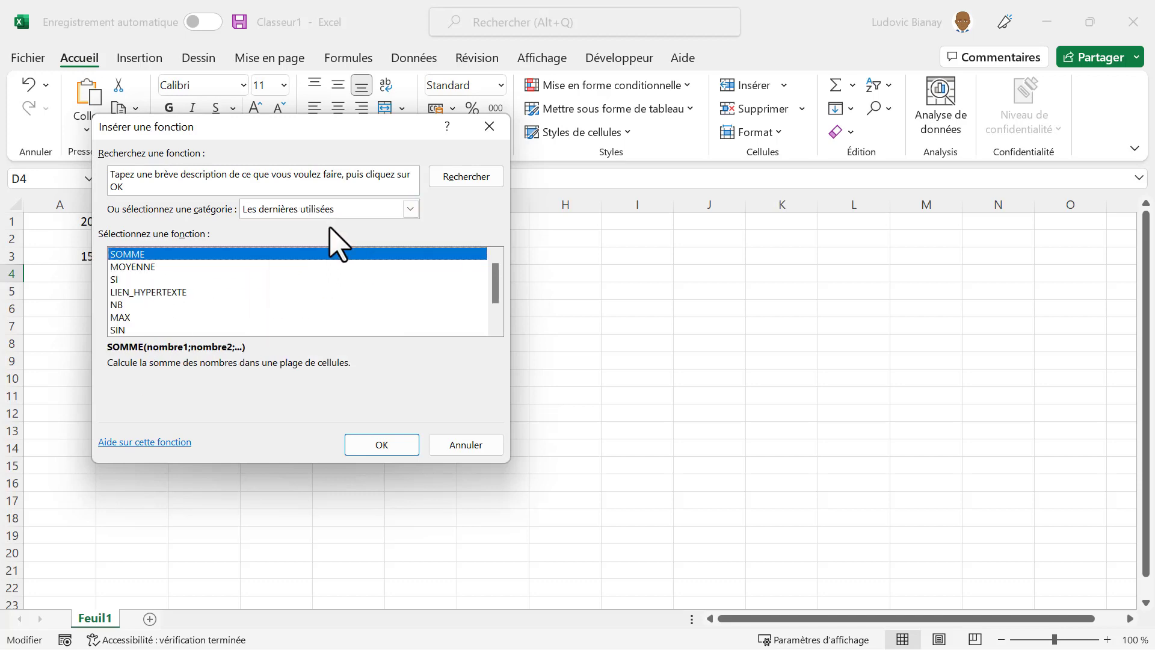
left_click(145, 266)
left_click(365, 446)
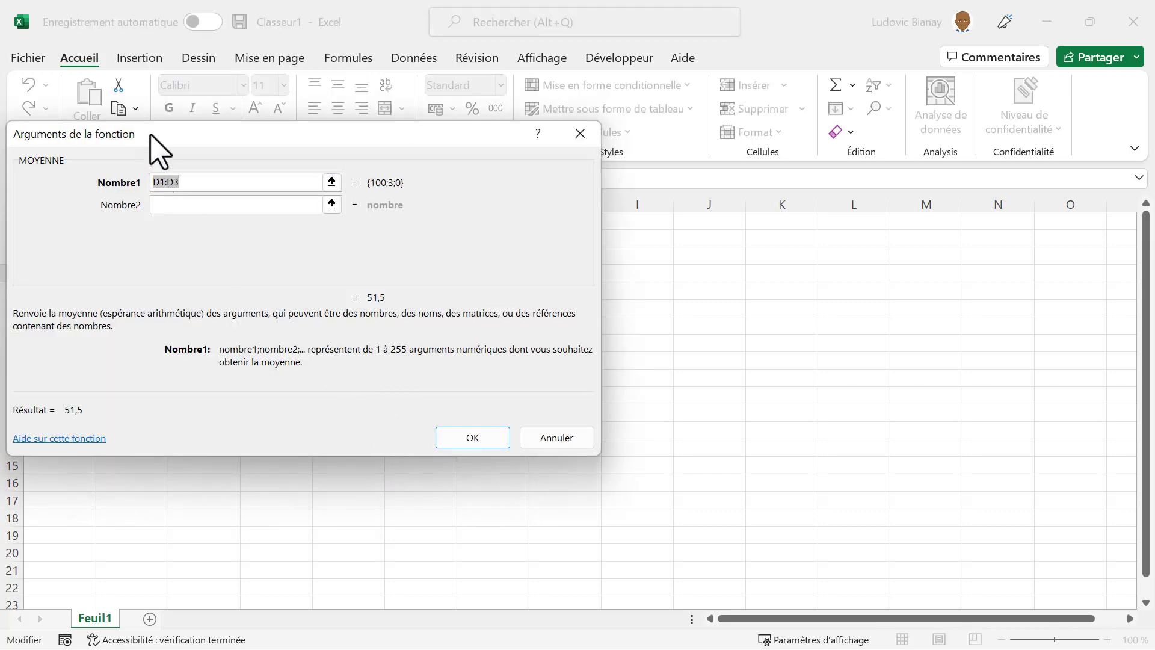
Finish inserting the MOYENNE function in cell D4 over the range D1:D3, revealing its additional optional number arguments before confirming
left_click_drag(151, 137, 634, 105)
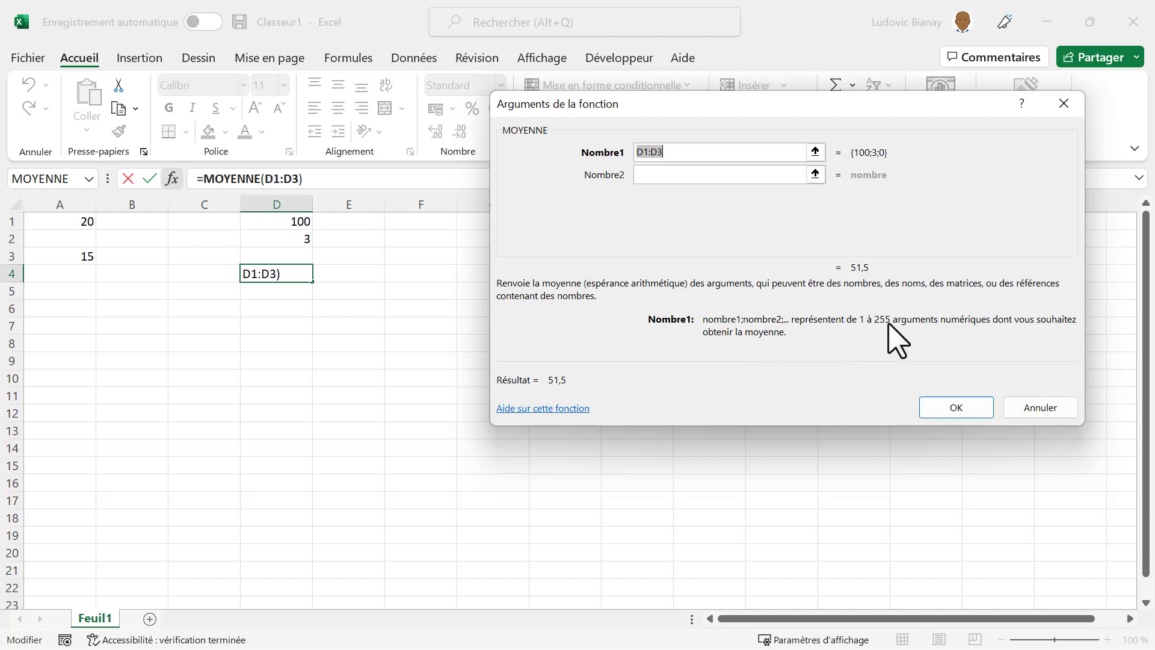
left_click(658, 174)
left_click(665, 196)
left_click(673, 220)
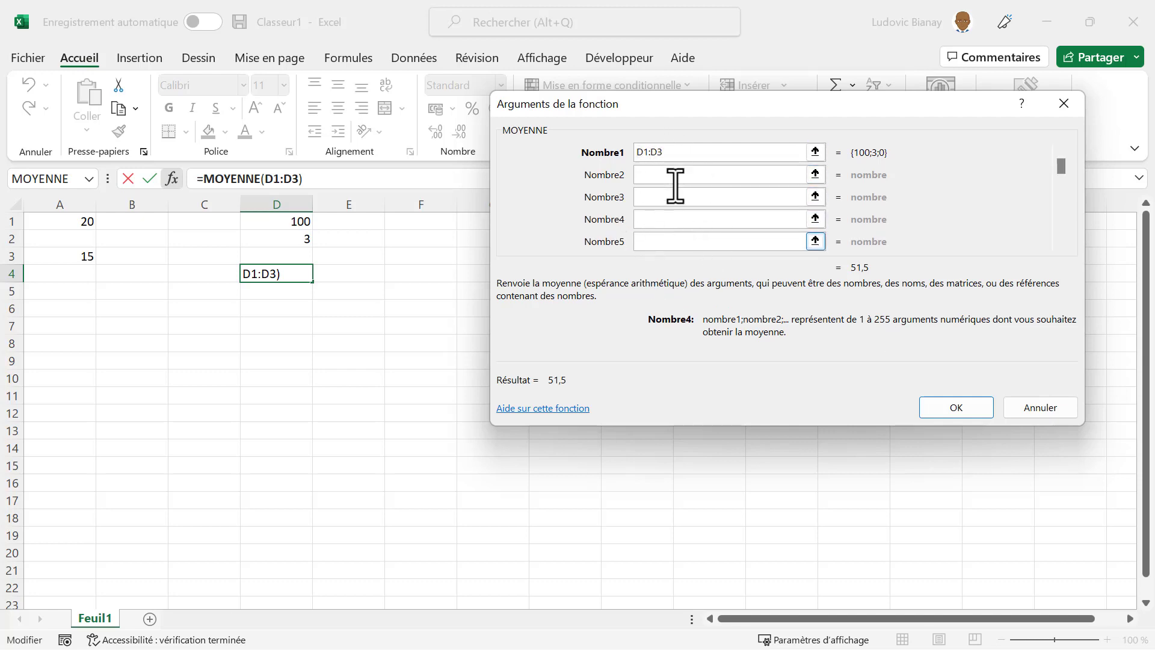
left_click(956, 406)
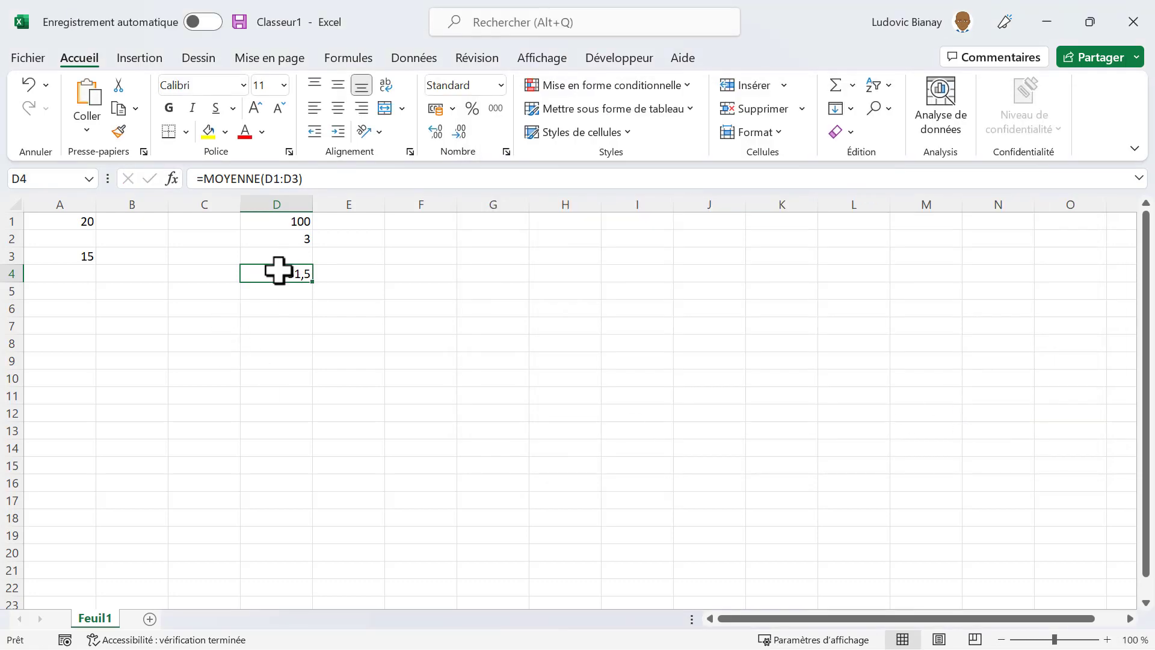
Clear the MOYENNE formula from cell D4 and keep that empty cell selected
key("BackSpace")
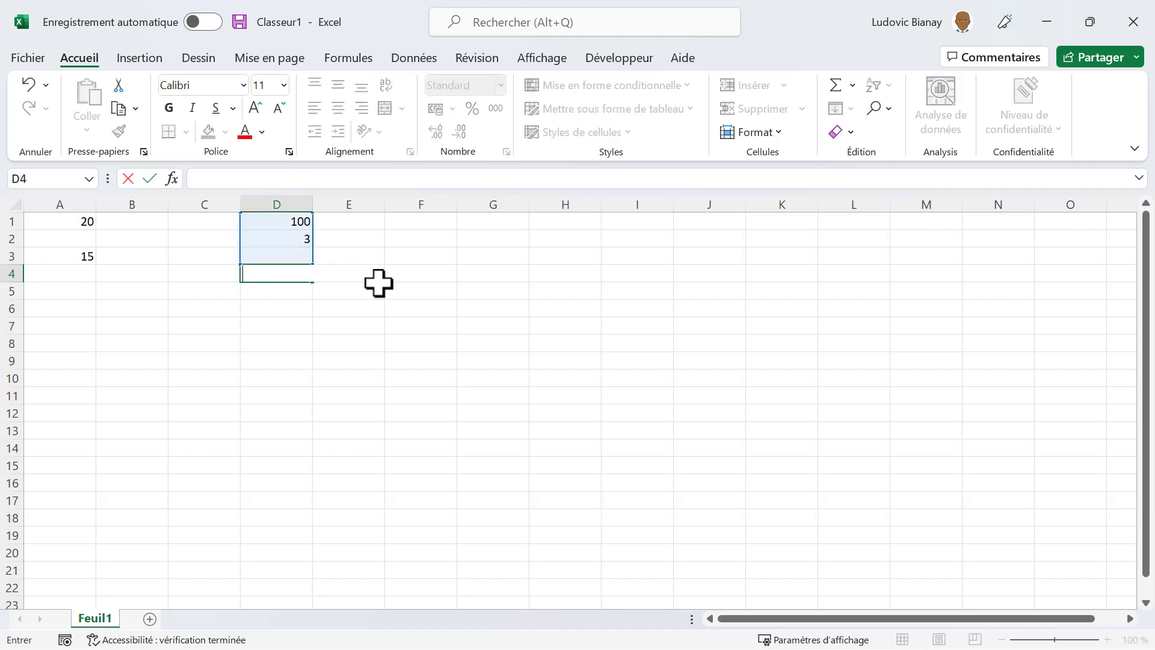
left_click(379, 285)
left_click(307, 278)
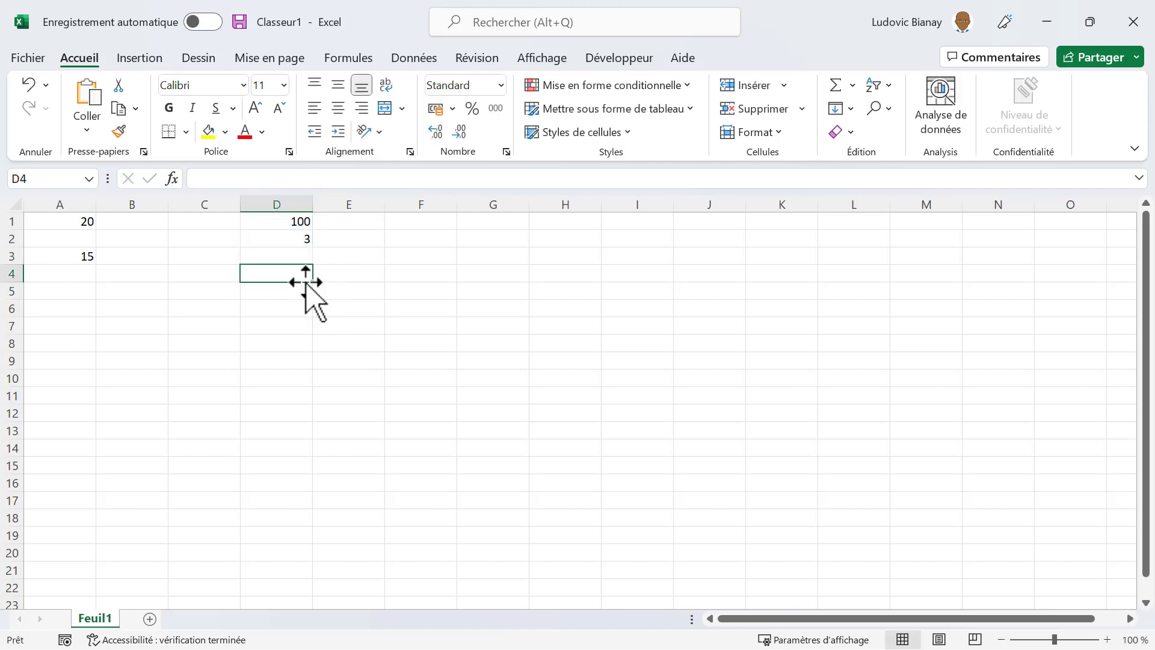
Look through the automatic sum functions and the recently used functions in the function library
left_click(354, 58)
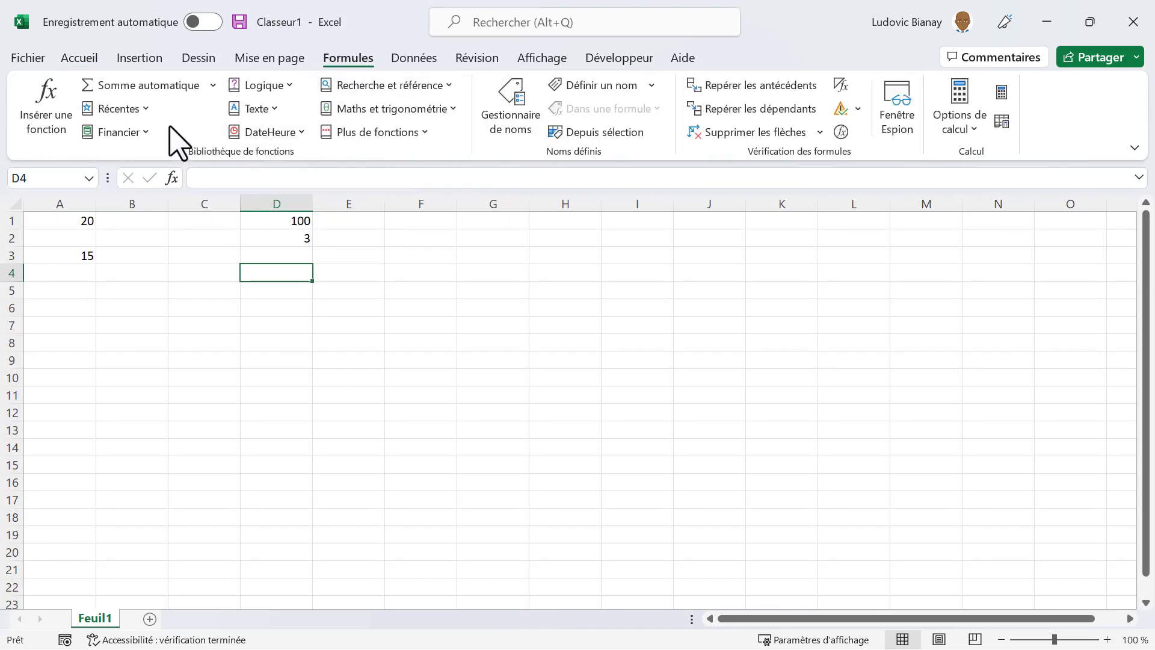
left_click(213, 88)
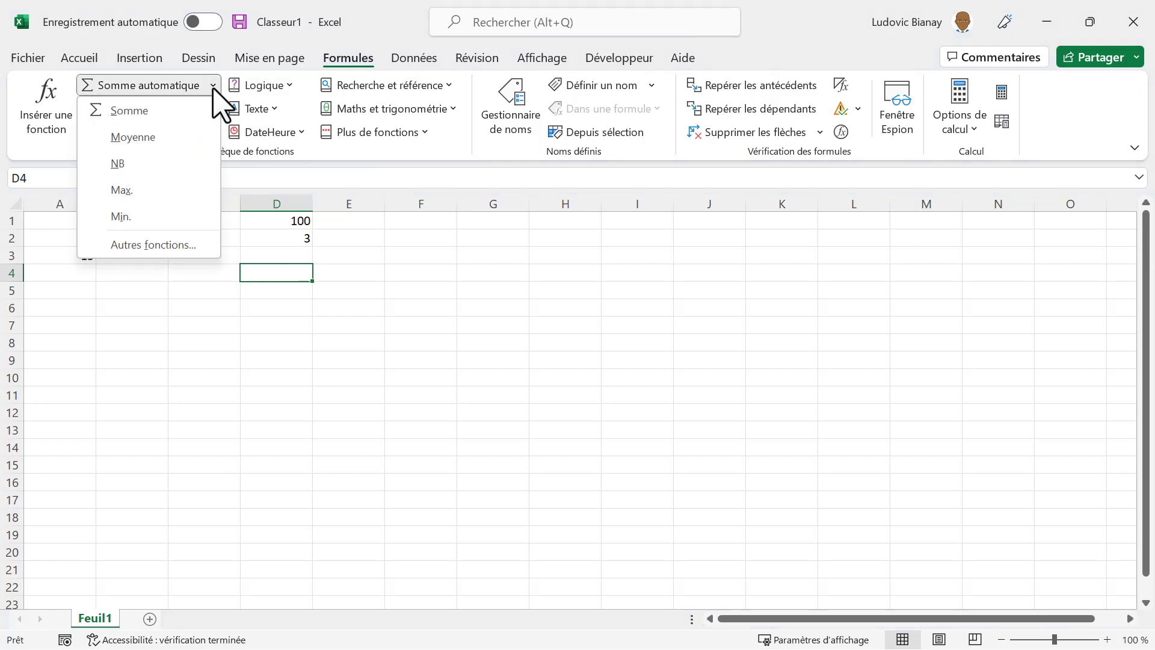
left_click(396, 167)
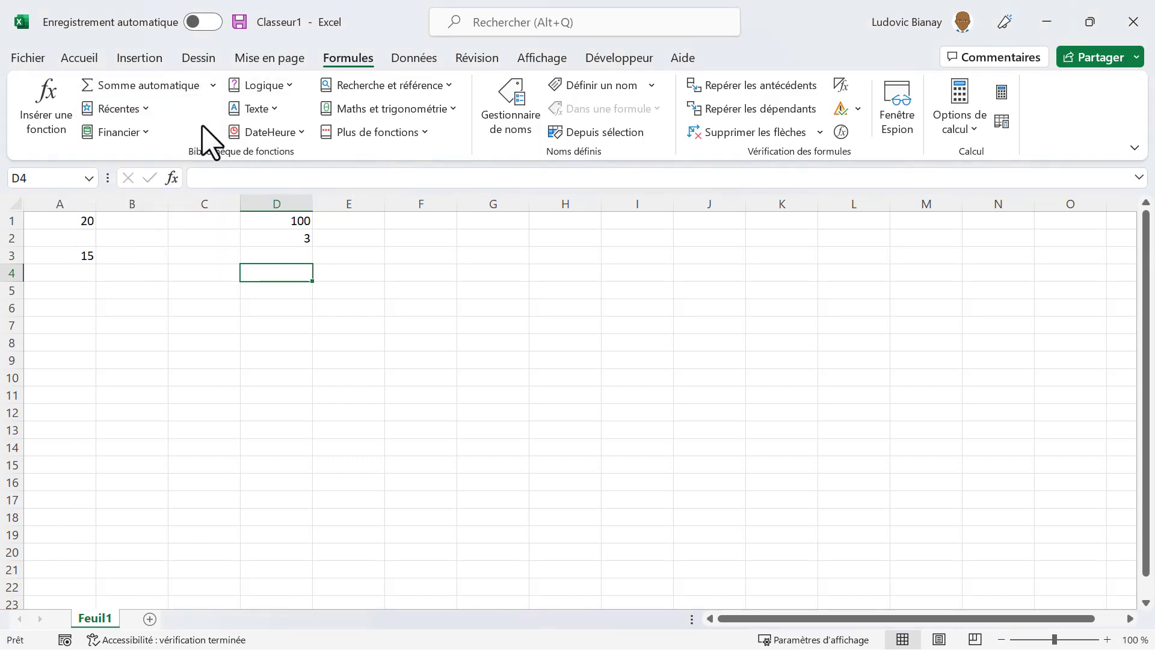
left_click(146, 108)
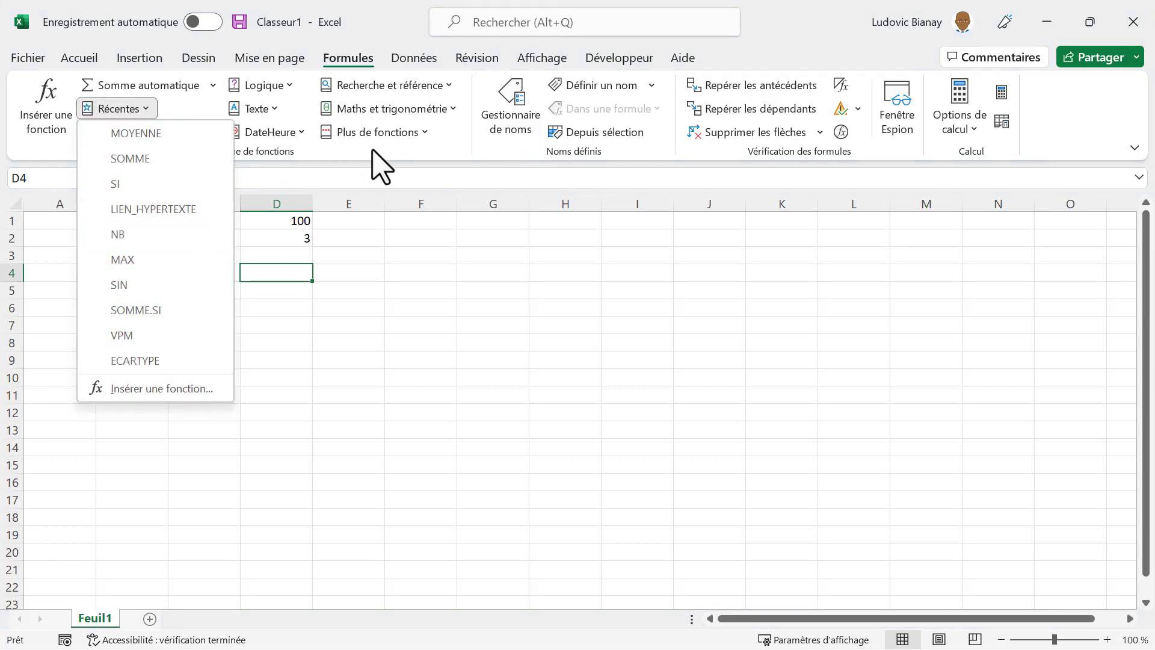
left_click(375, 167)
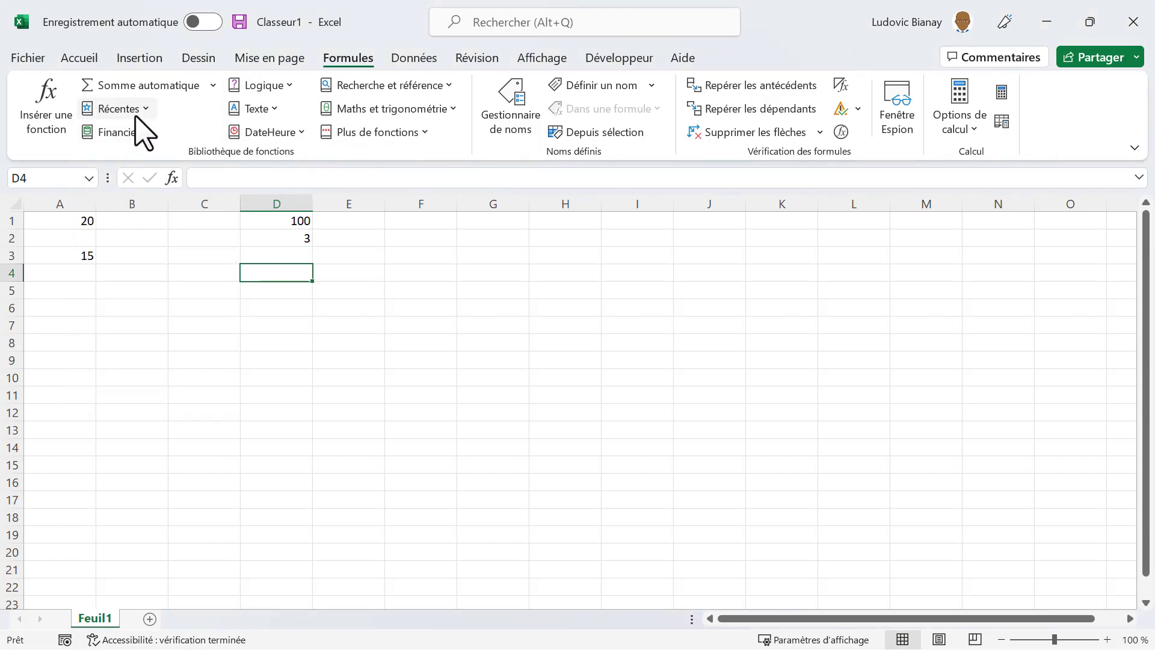
Insert the automatic MOYENNE function in cell D4 over the range D1:D2
left_click(209, 86)
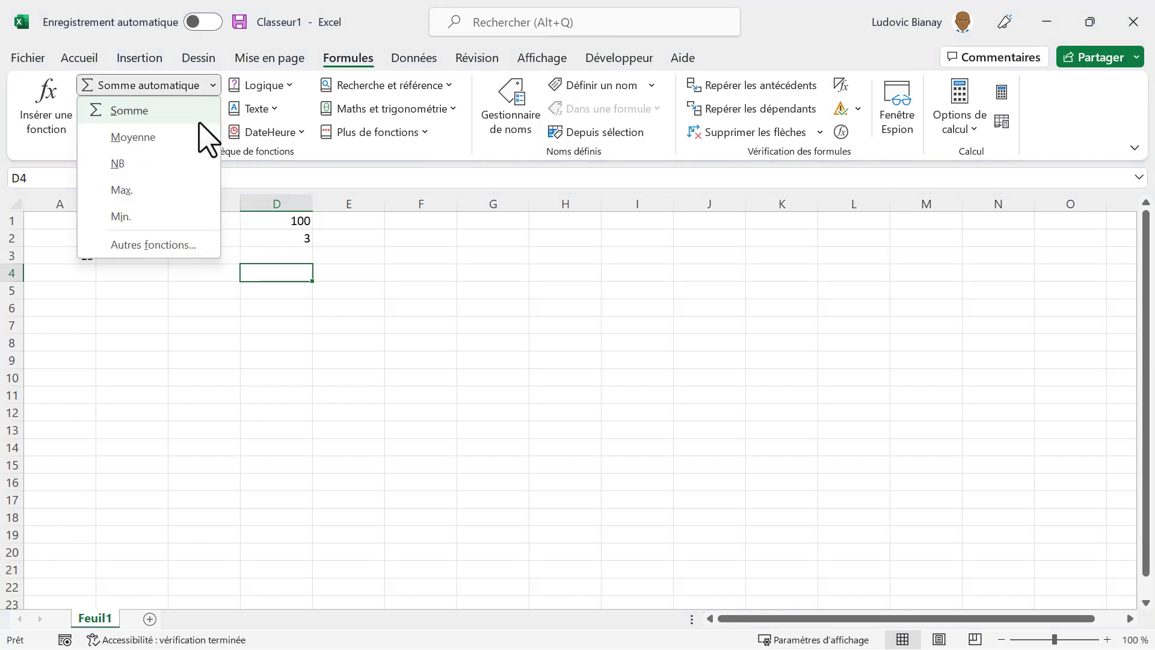
left_click(187, 136)
left_click_drag(285, 220, 289, 239)
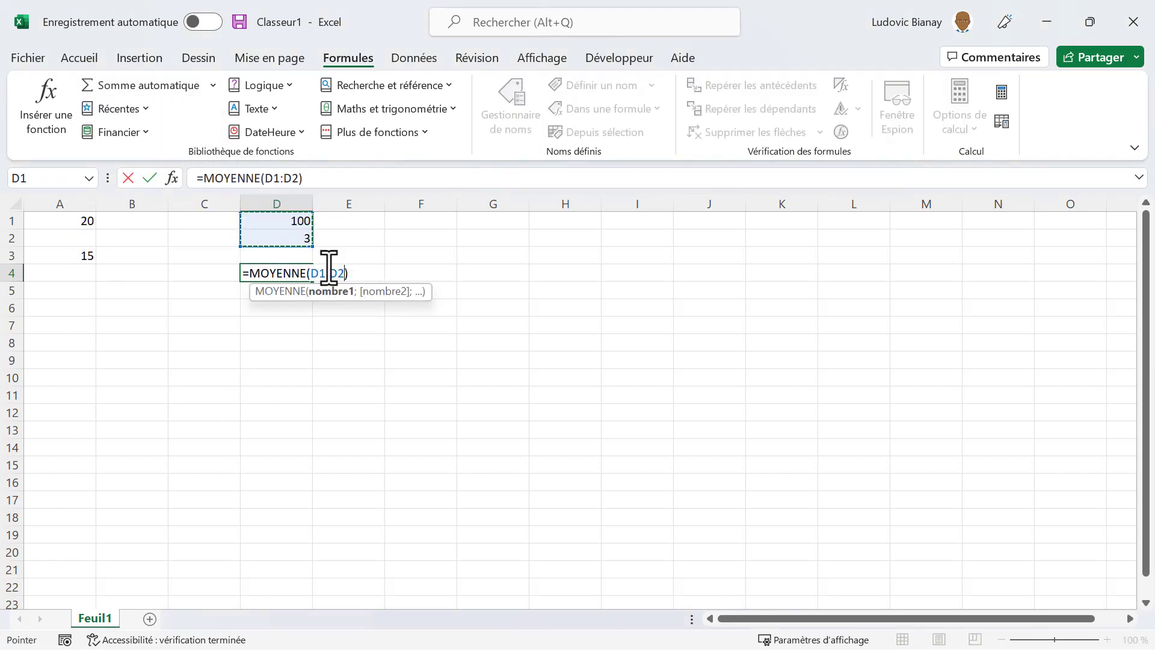
key("Return")
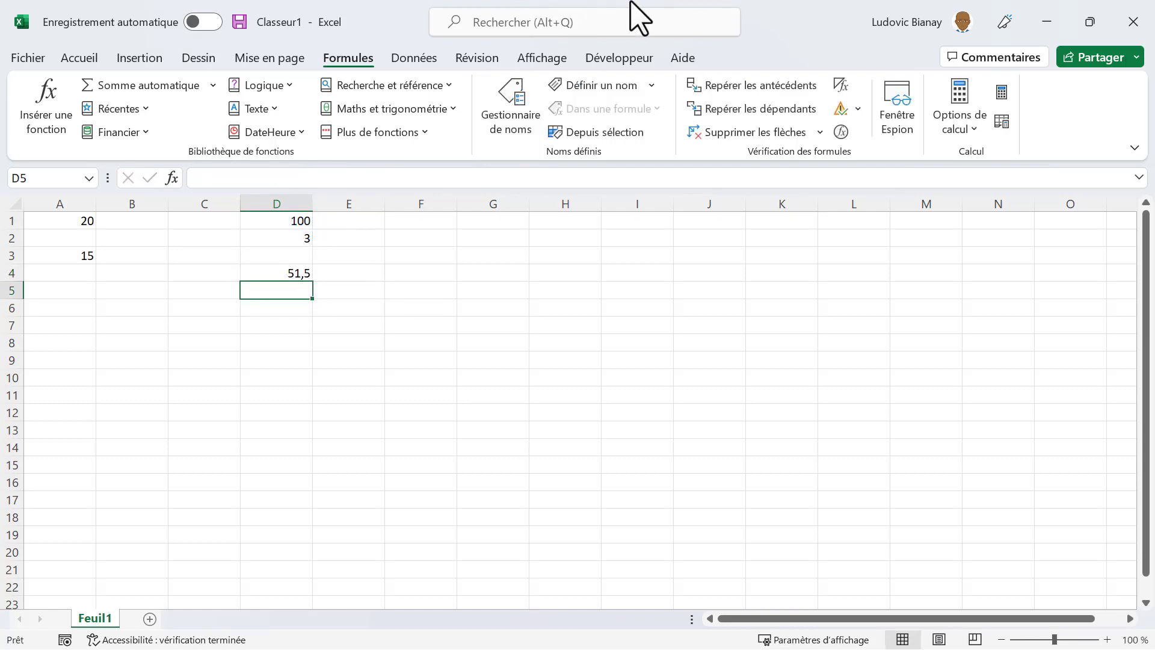